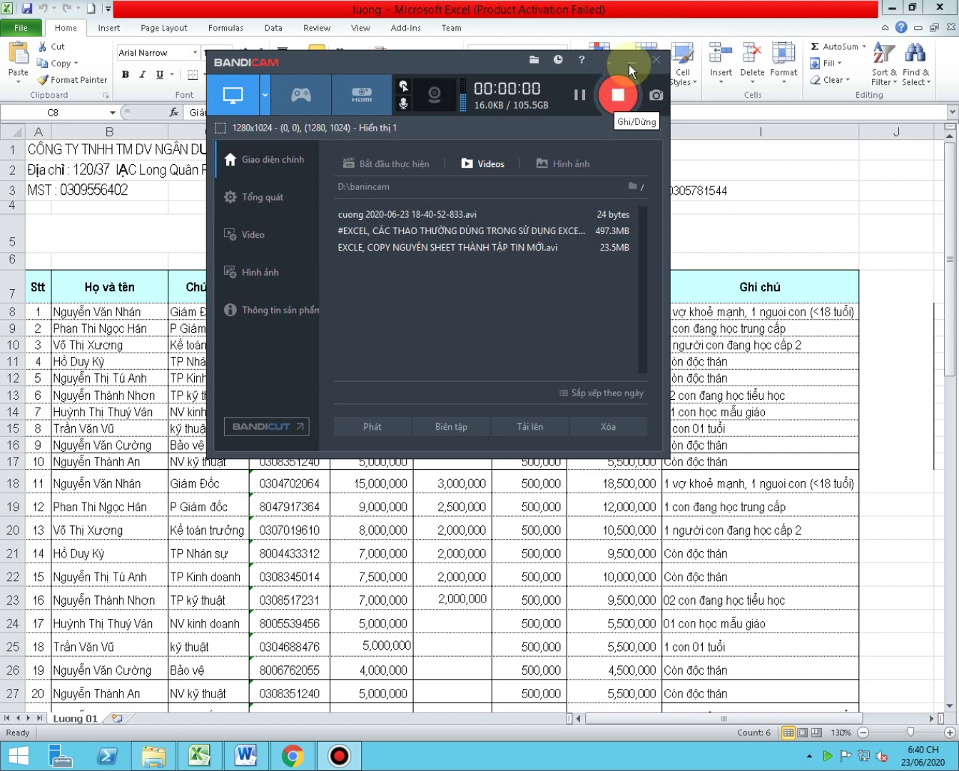
Start the Bandicam screen recording so the Excel payroll sheet is visible
left_click(382, 358)
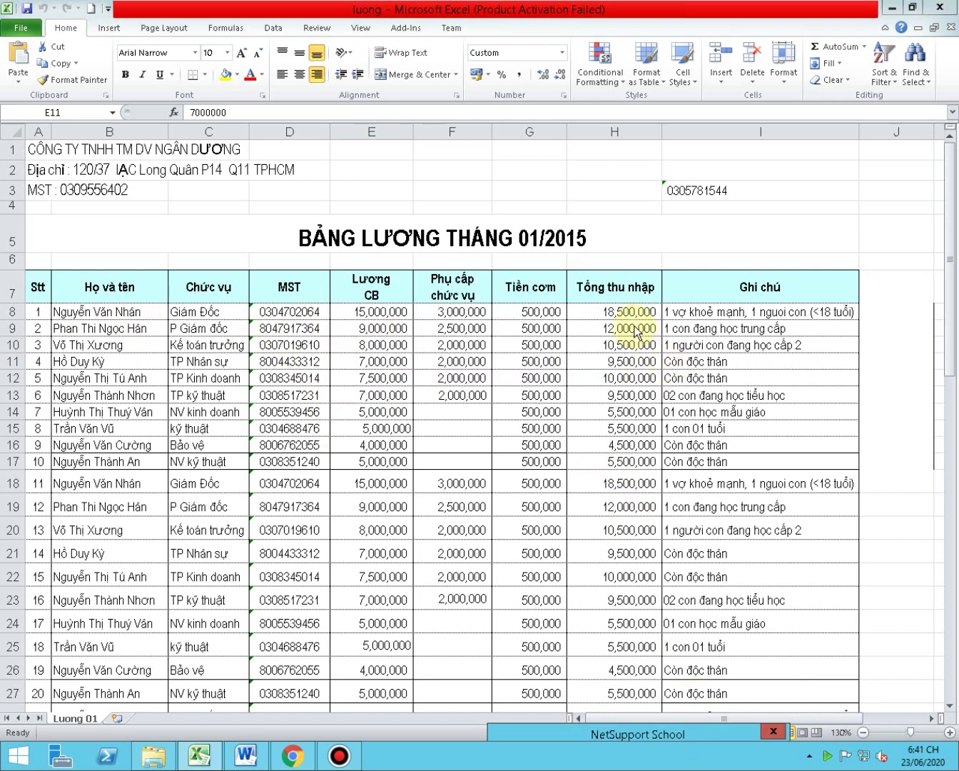
Select the salary table from A7 to I57 and bring up the Data tools
left_click(192, 312)
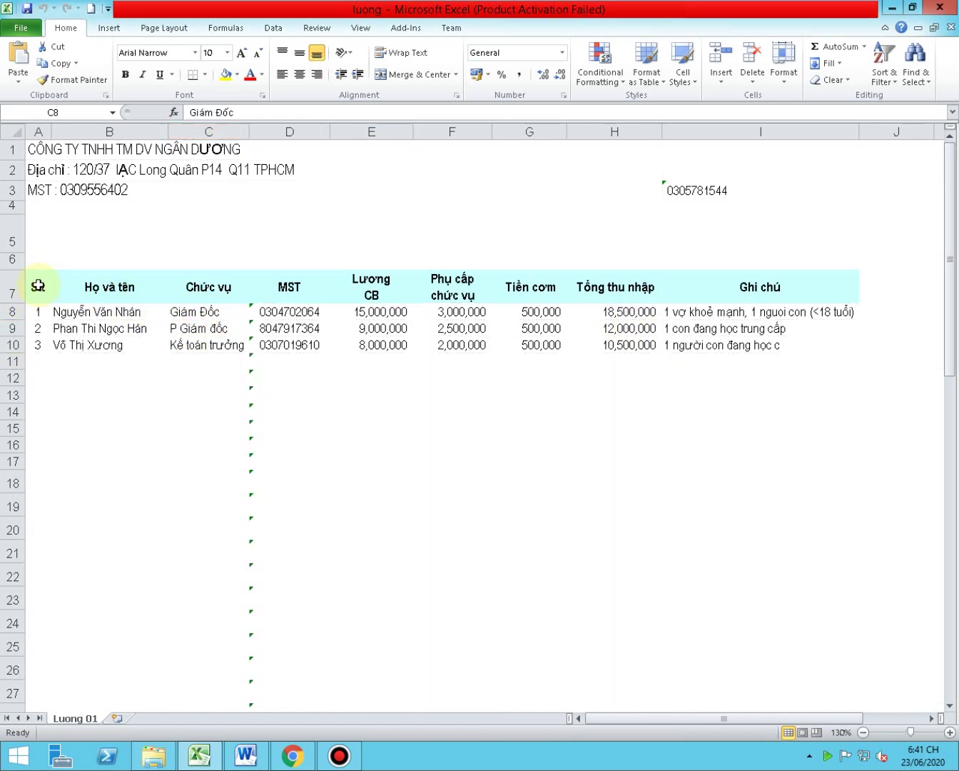
mouse_move(39, 289)
left_mouse_down()
mouse_move(519, 320)
mouse_move(795, 368)
mouse_move(796, 765)
mouse_move(788, 694)
mouse_move(796, 653)
left_mouse_up()
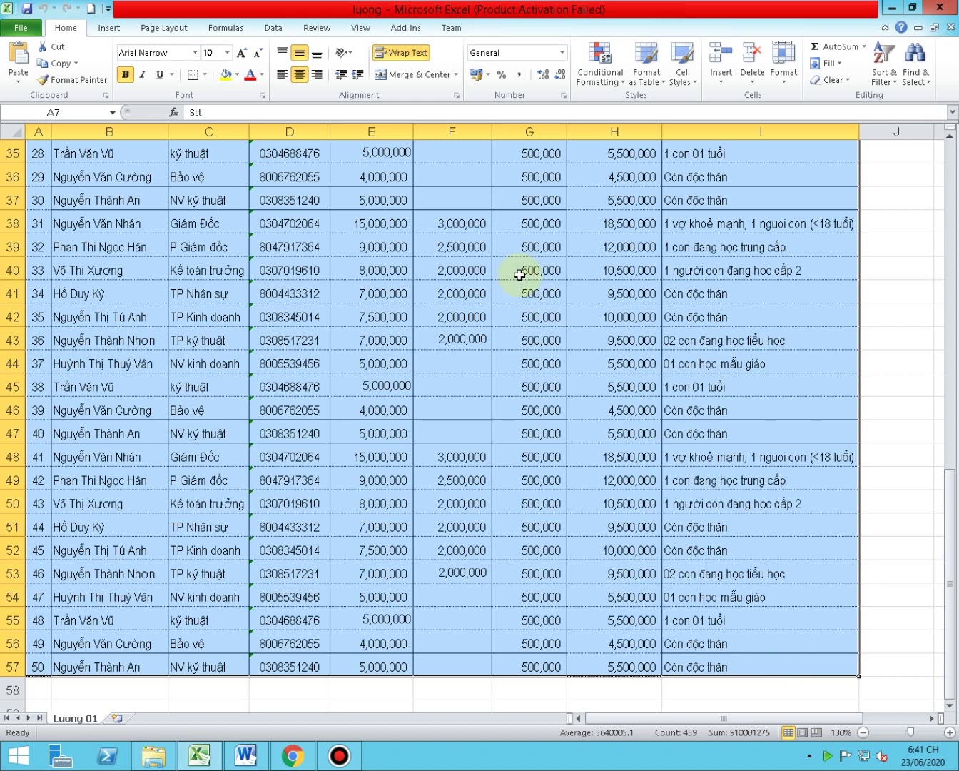
left_click(275, 28)
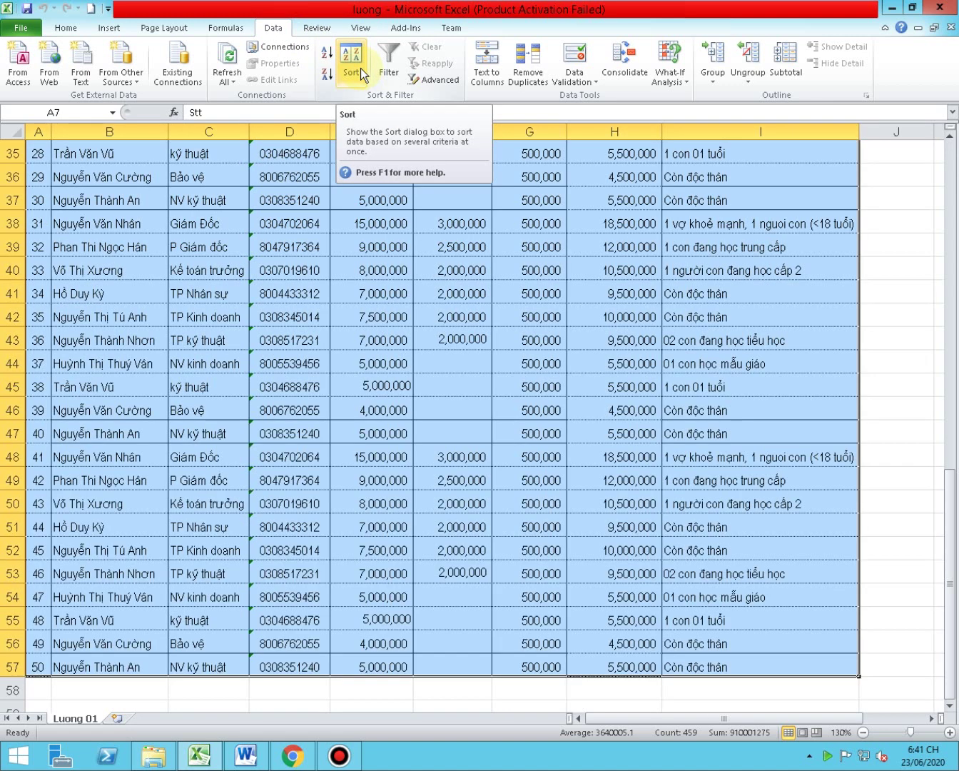
Sort the table by Chức vụ on cell values, A to Z
left_click(361, 67)
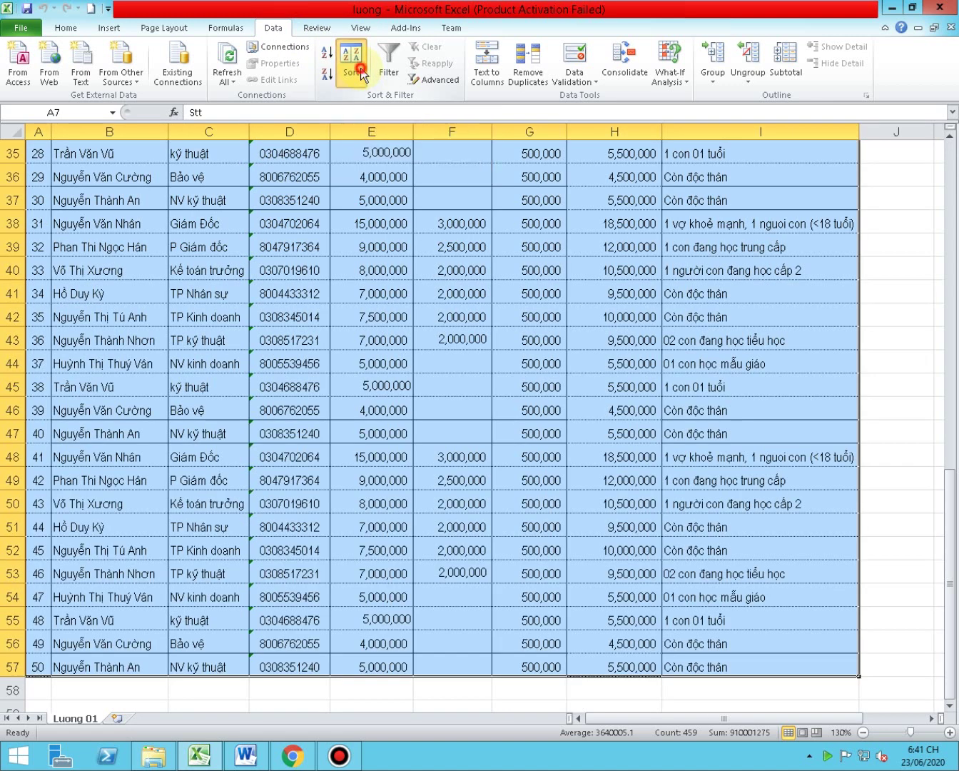
left_click(224, 172)
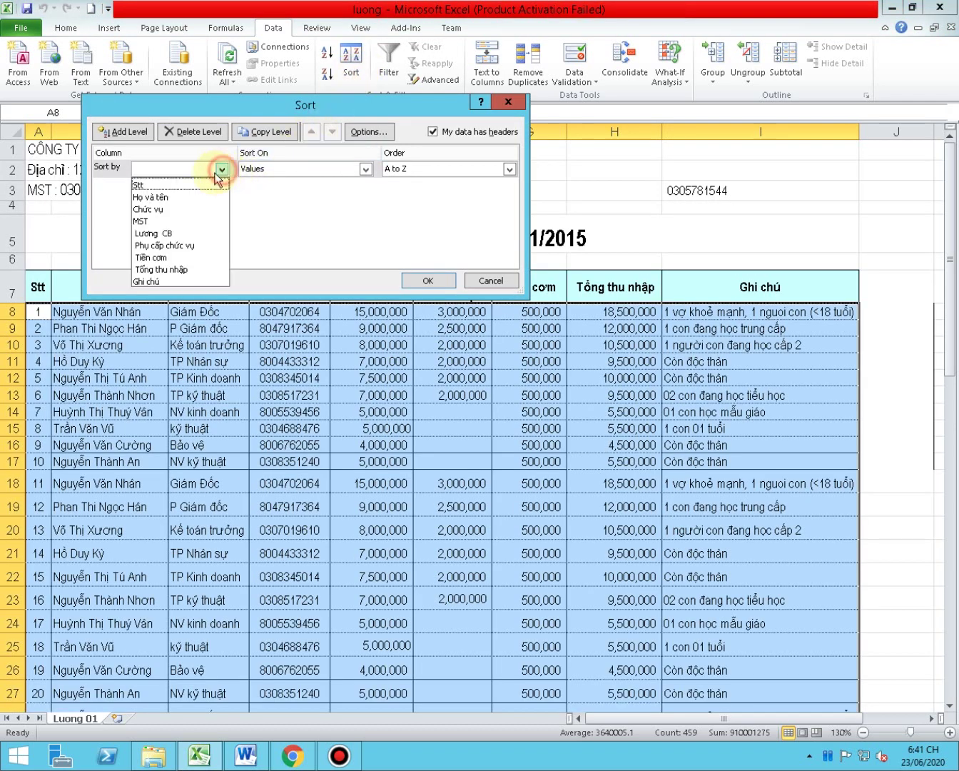
left_click(180, 208)
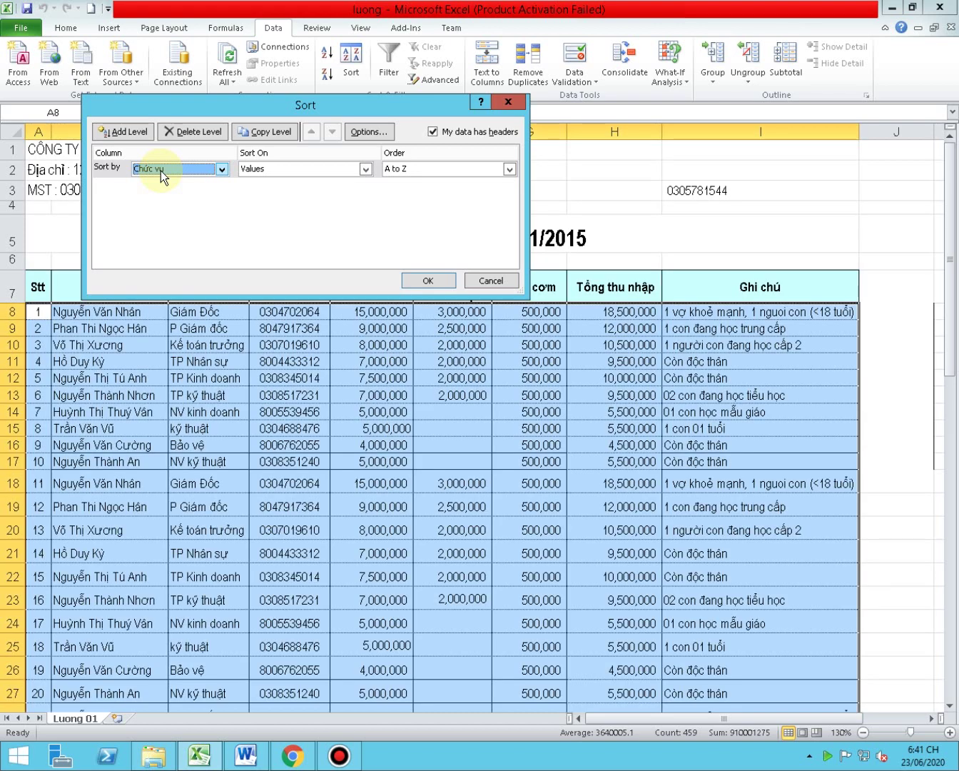
left_click(427, 279)
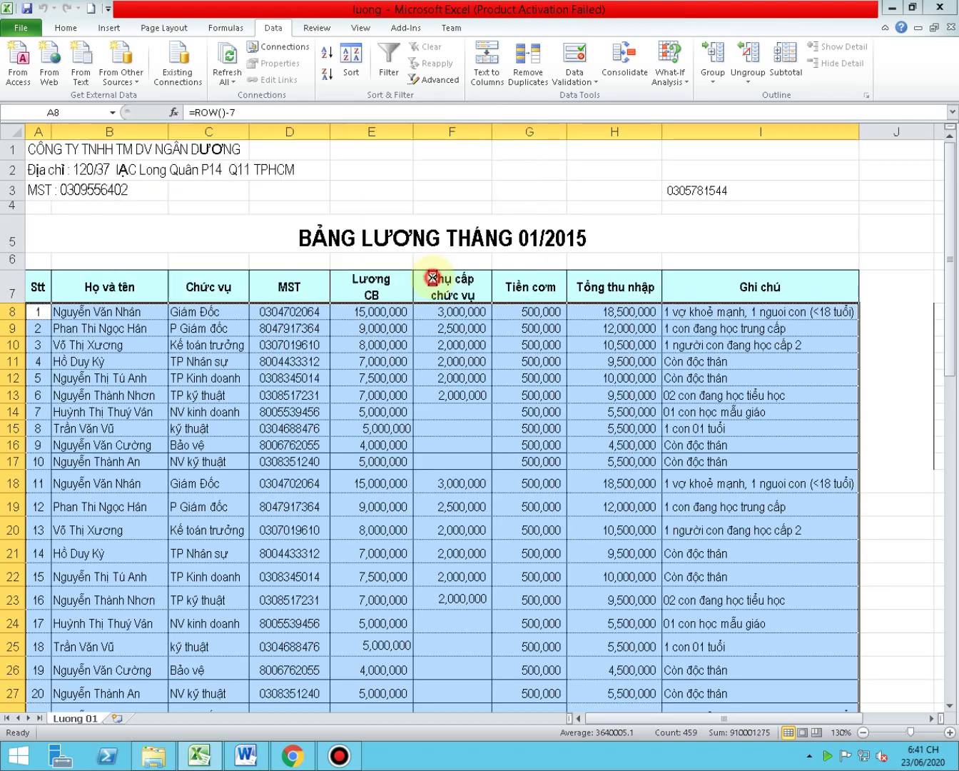
Reselect the sorted salary table from the Stt header A7 down to I57
left_click_drag(210, 316, 203, 379)
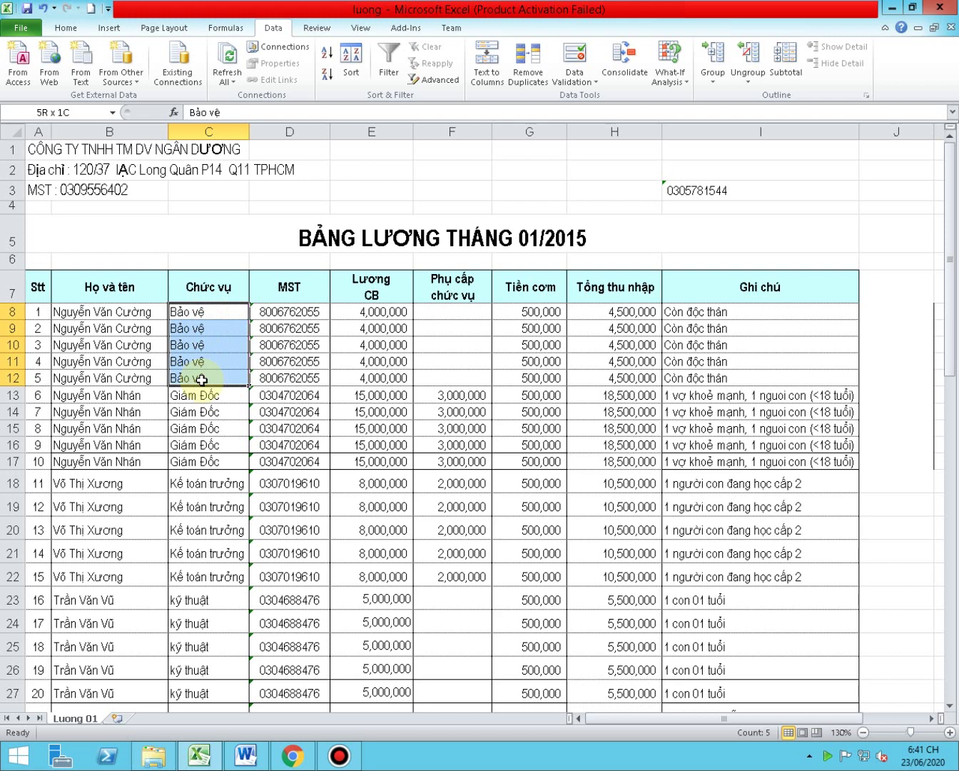
left_click(206, 395)
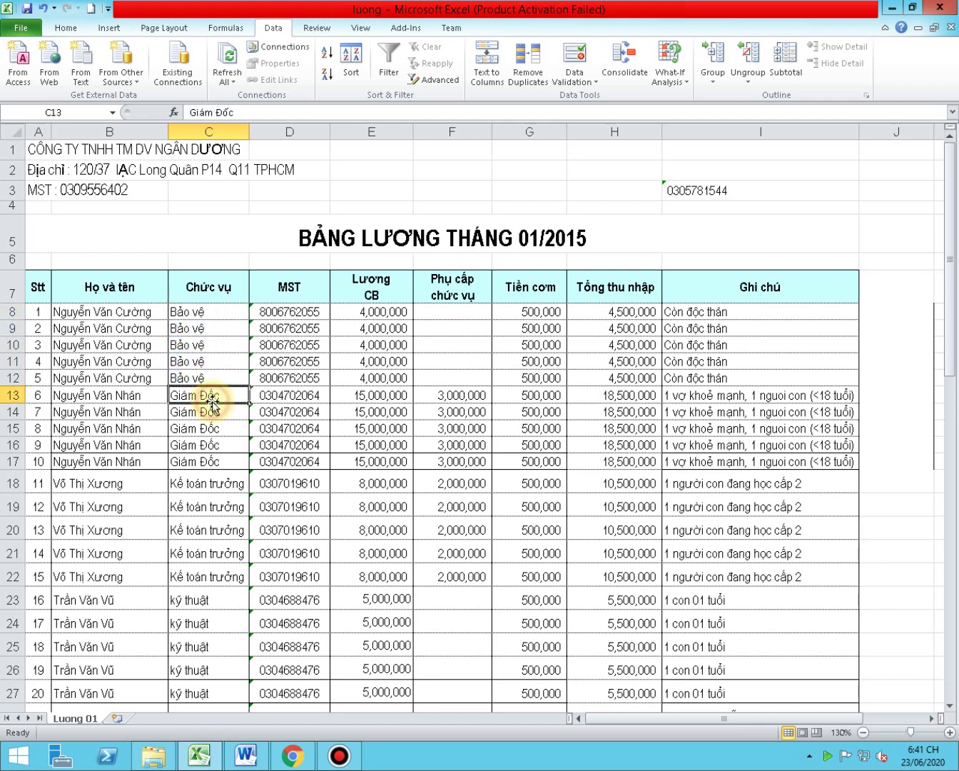
left_click(43, 288)
left_click_drag(43, 288, 779, 767)
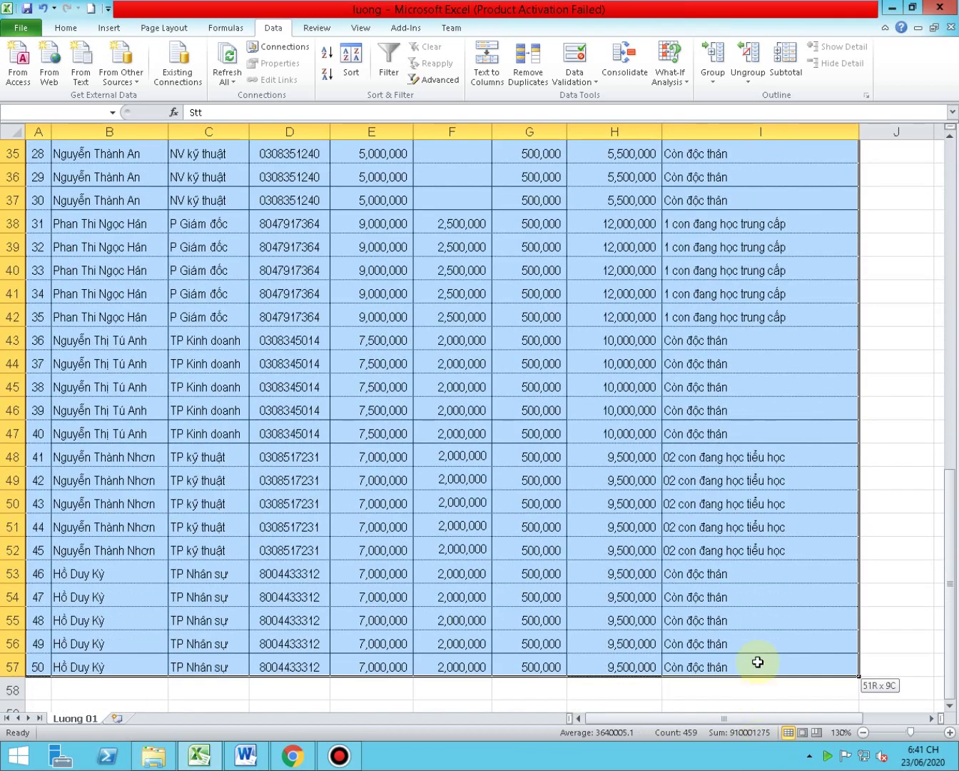
left_click_drag(779, 767, 756, 670)
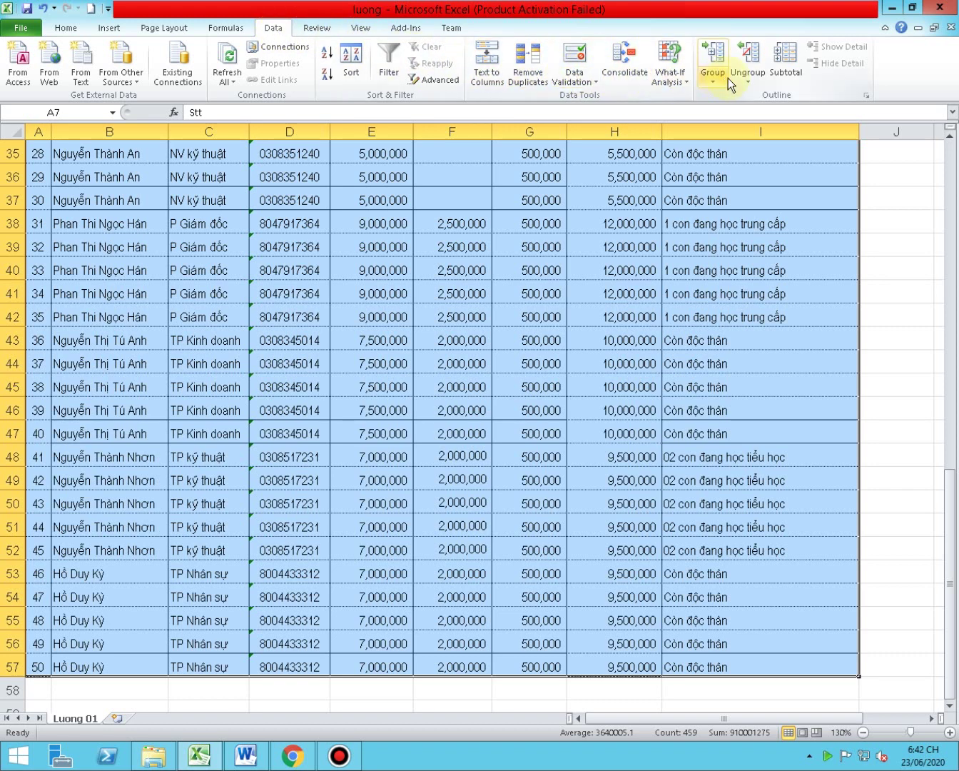
Set Subtotal to Sum the Tổng thu nhập column at each change in Chức vụ
left_click(789, 78)
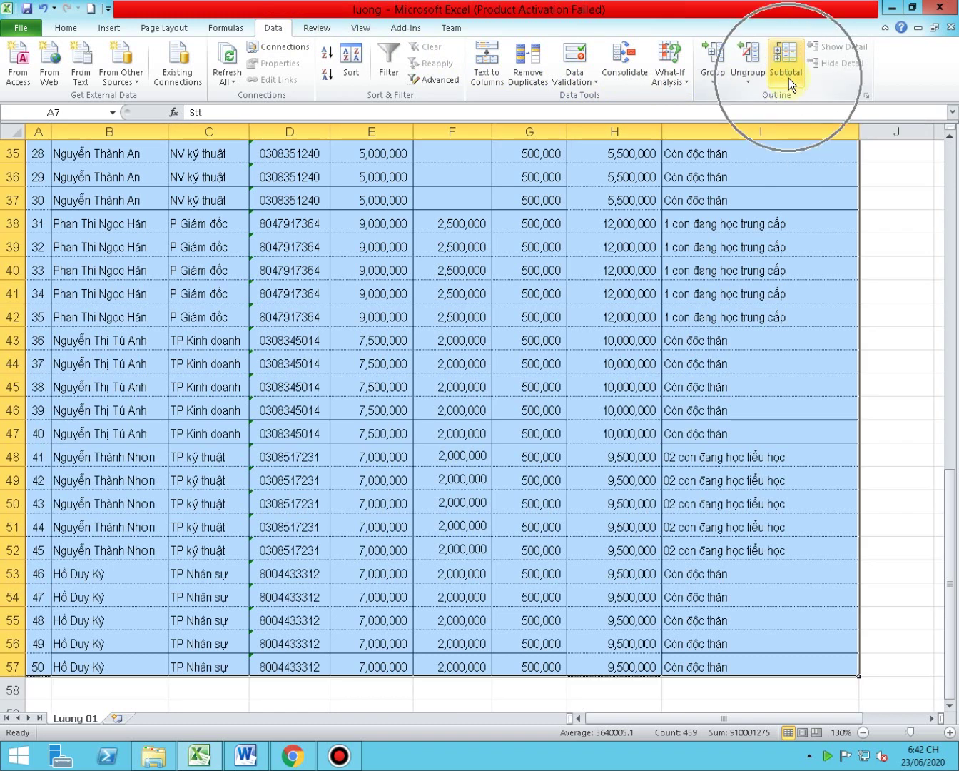
left_click(788, 78)
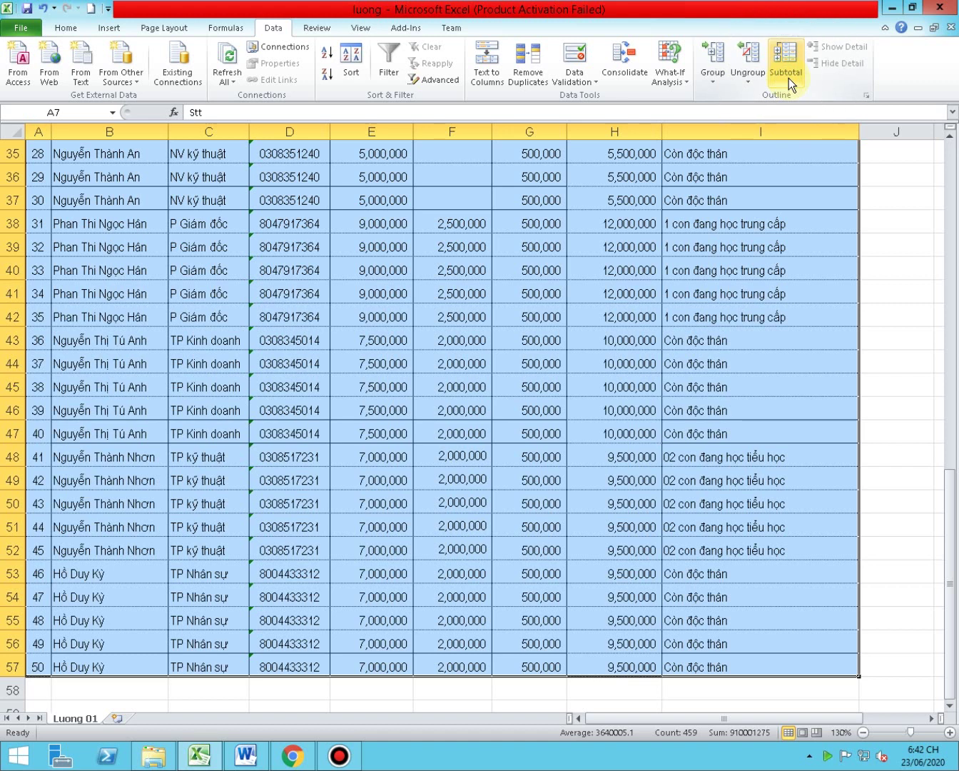
left_click(788, 78)
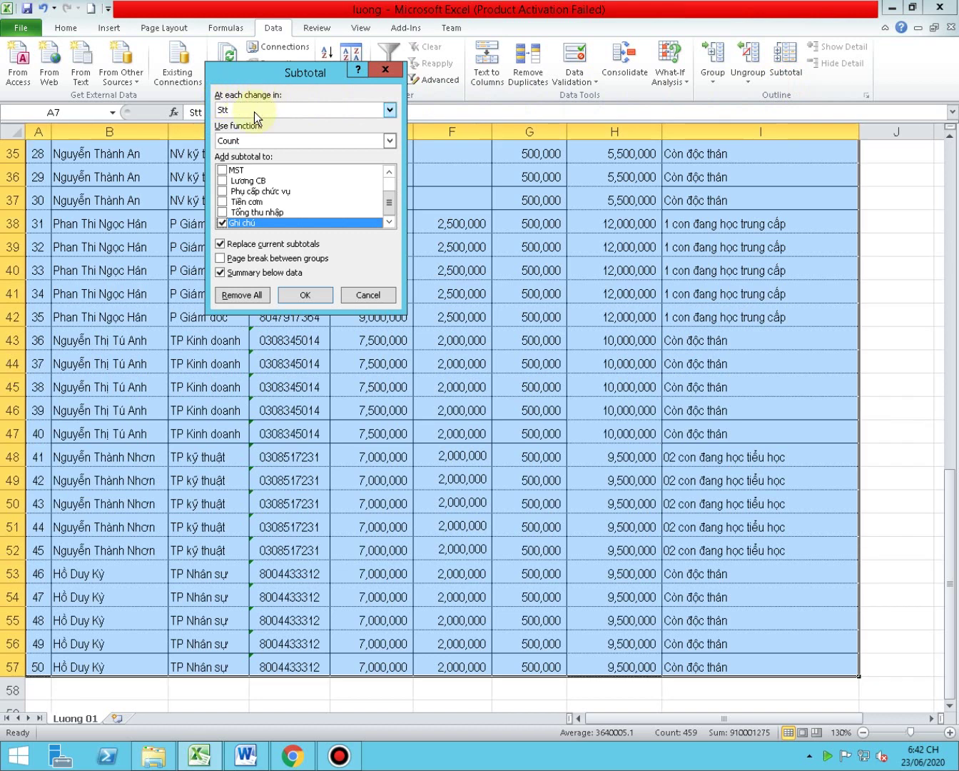
left_click(389, 109)
left_click(243, 143)
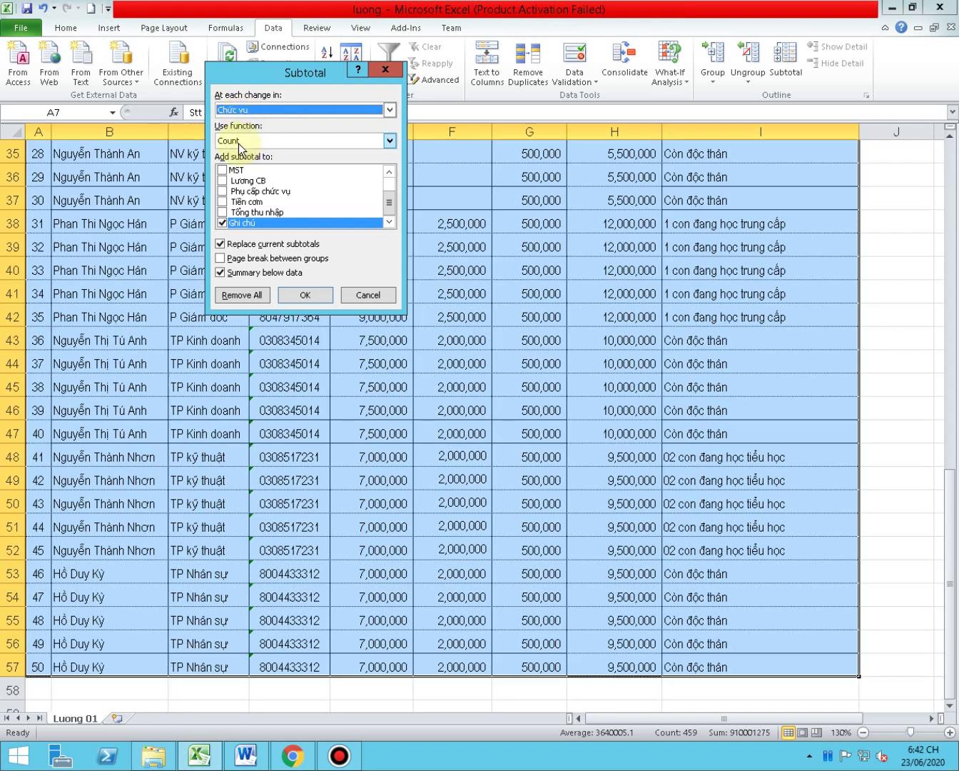
left_click(238, 142)
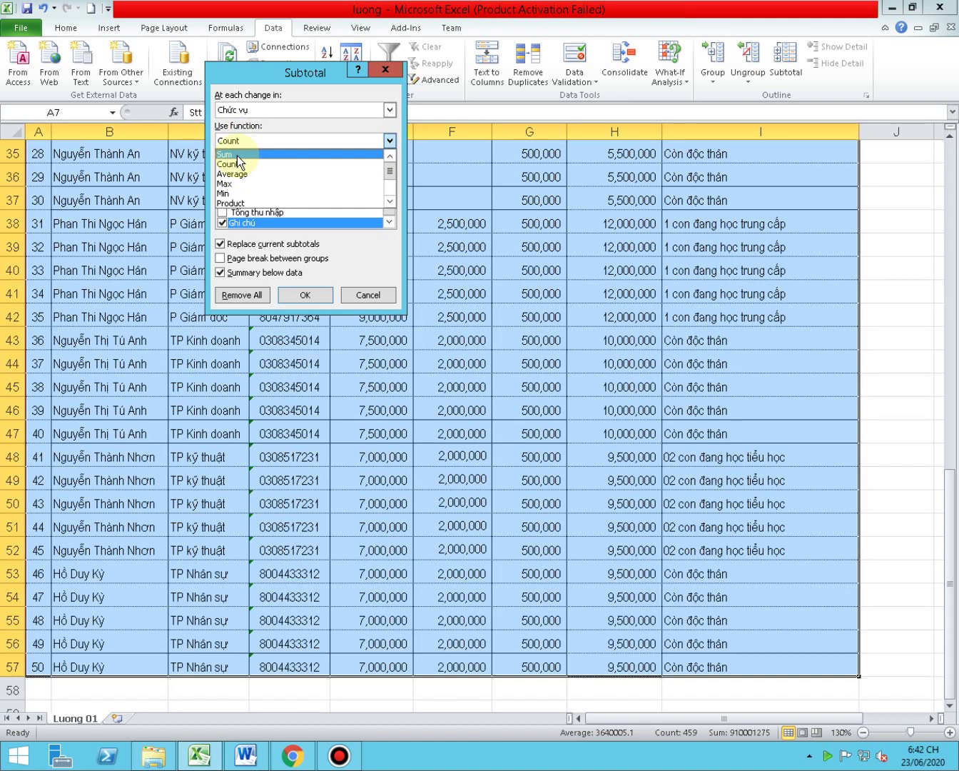
left_click(238, 155)
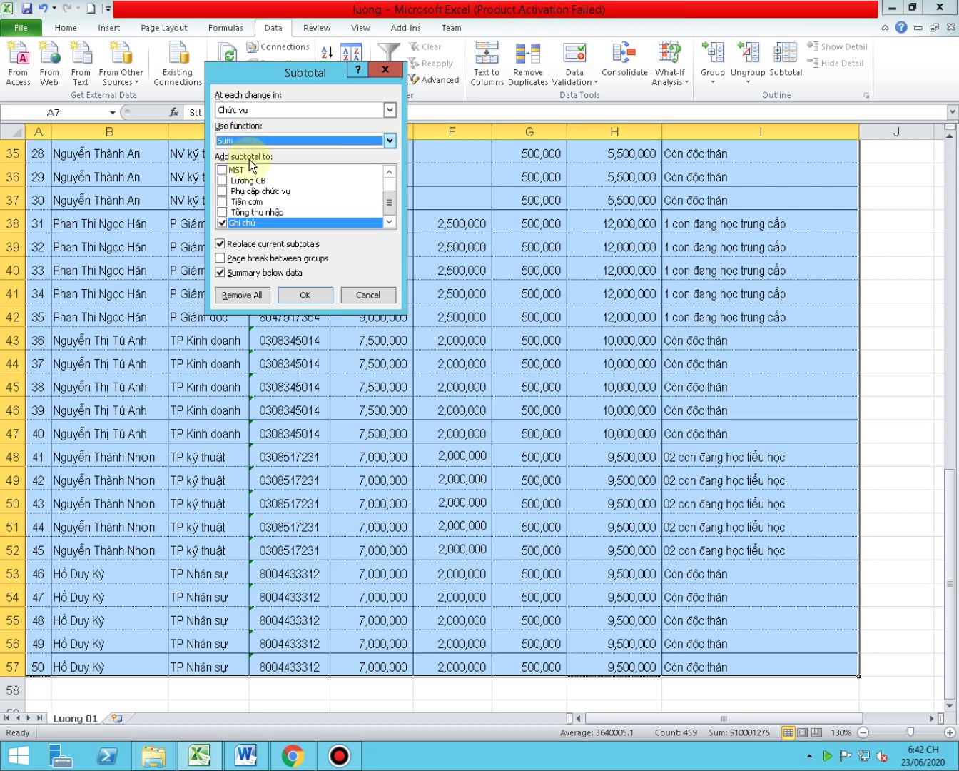
left_click(221, 212)
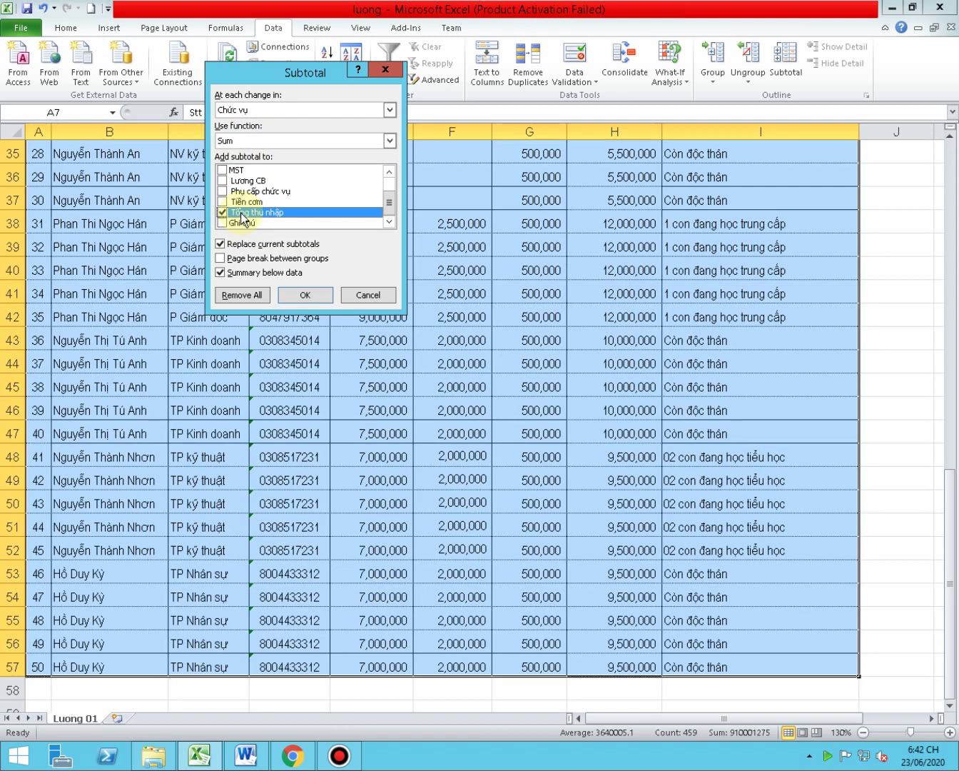
Apply the subtotals and bold the Bảo vệ Total row C13:H13
left_click(297, 294)
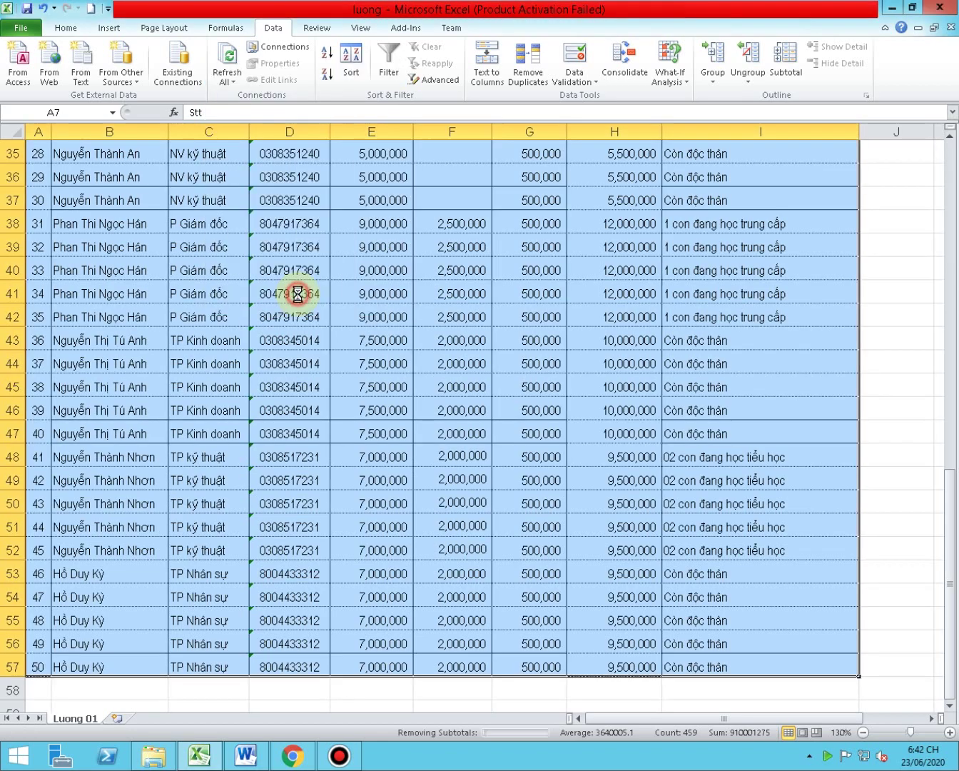
scroll(315, 333, "up", 2)
scroll(314, 333, "up", 7)
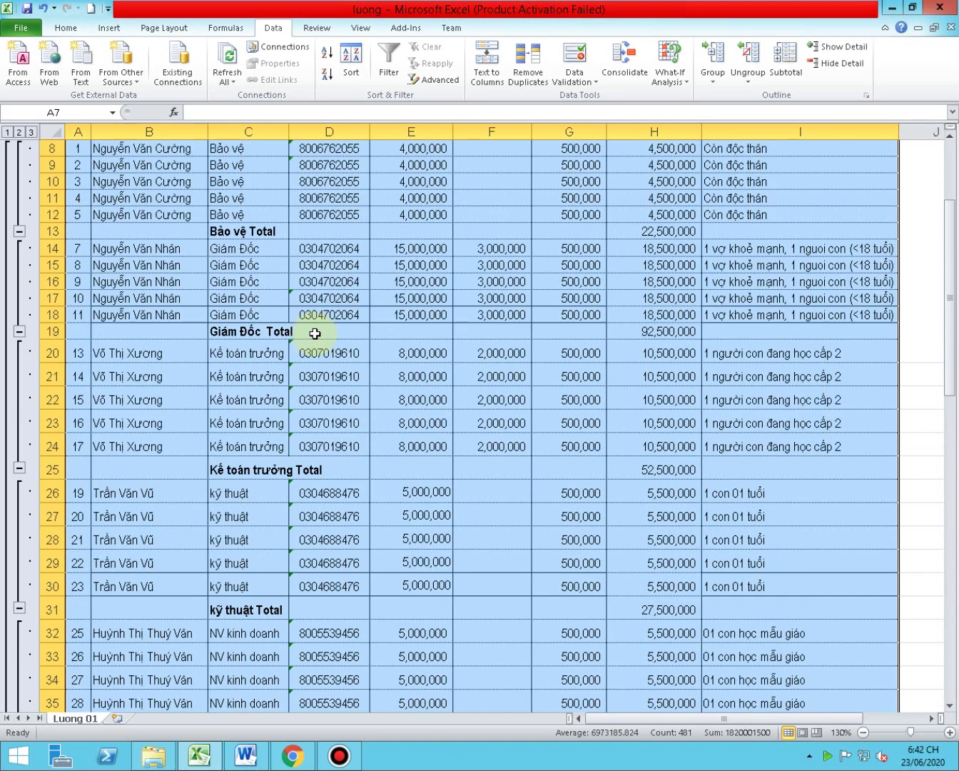
scroll(315, 333, "up", 3)
left_click(219, 393)
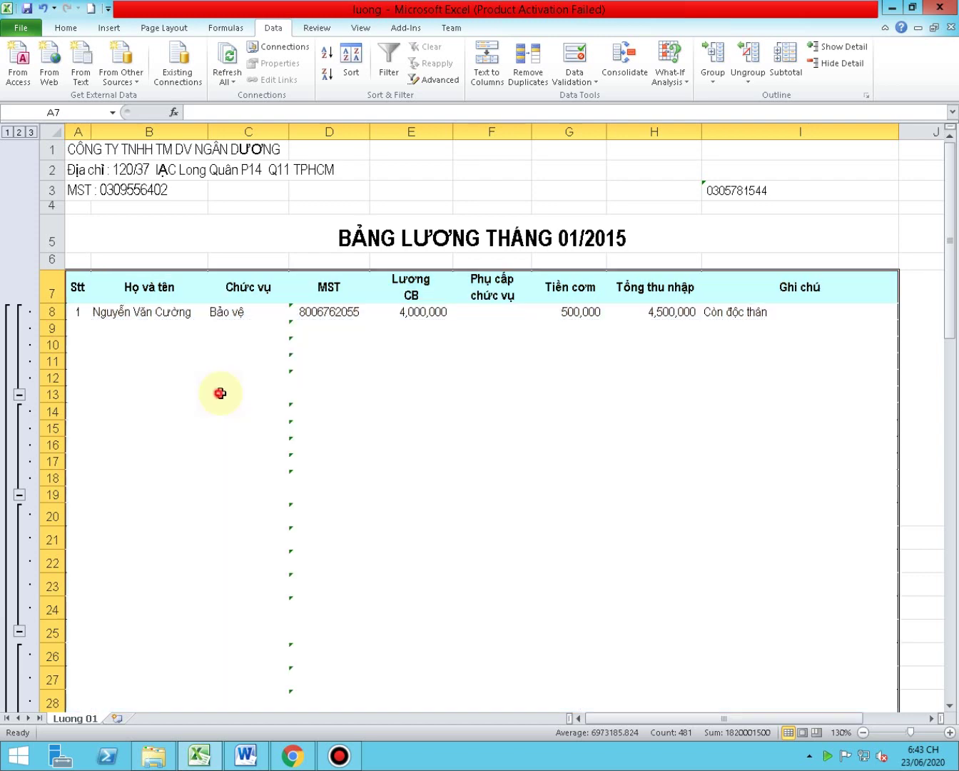
left_click_drag(220, 393, 663, 394)
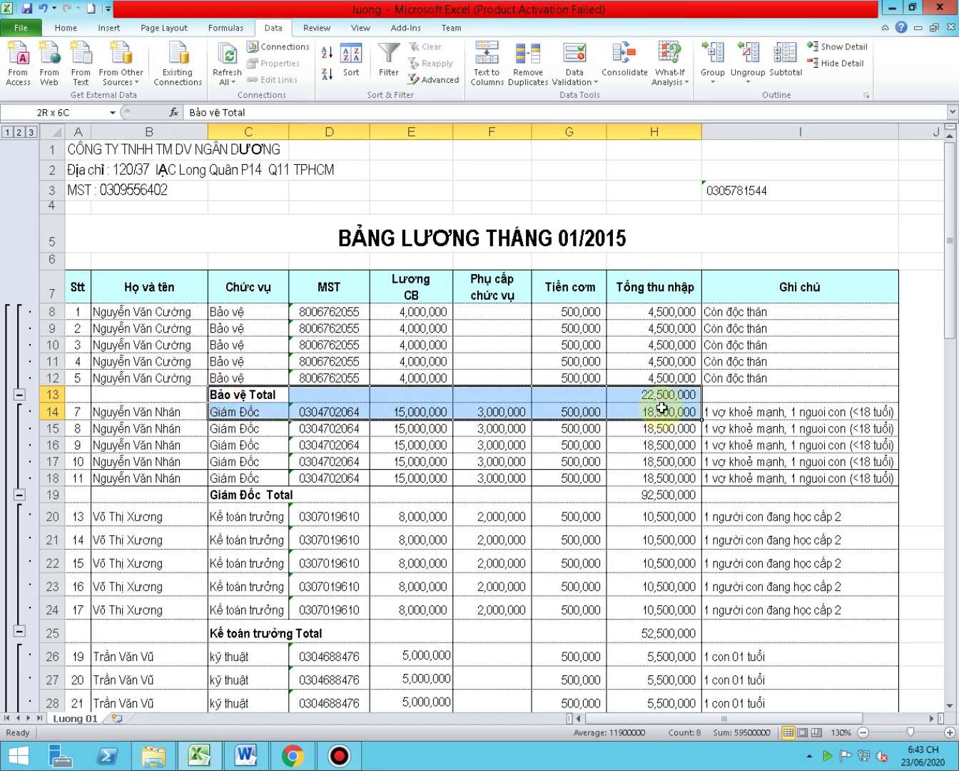
left_click(66, 28)
left_click(128, 75)
left_click(128, 75)
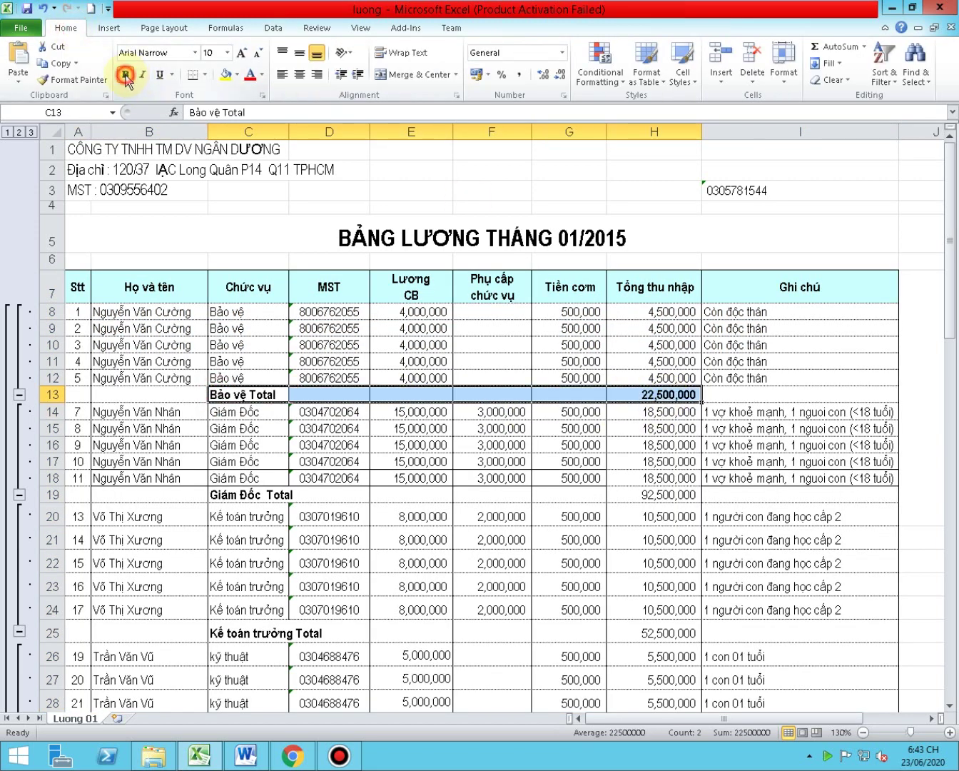
Bold the Giám Đốc Total row C19:H19 showing 92,500,000
left_click(671, 496)
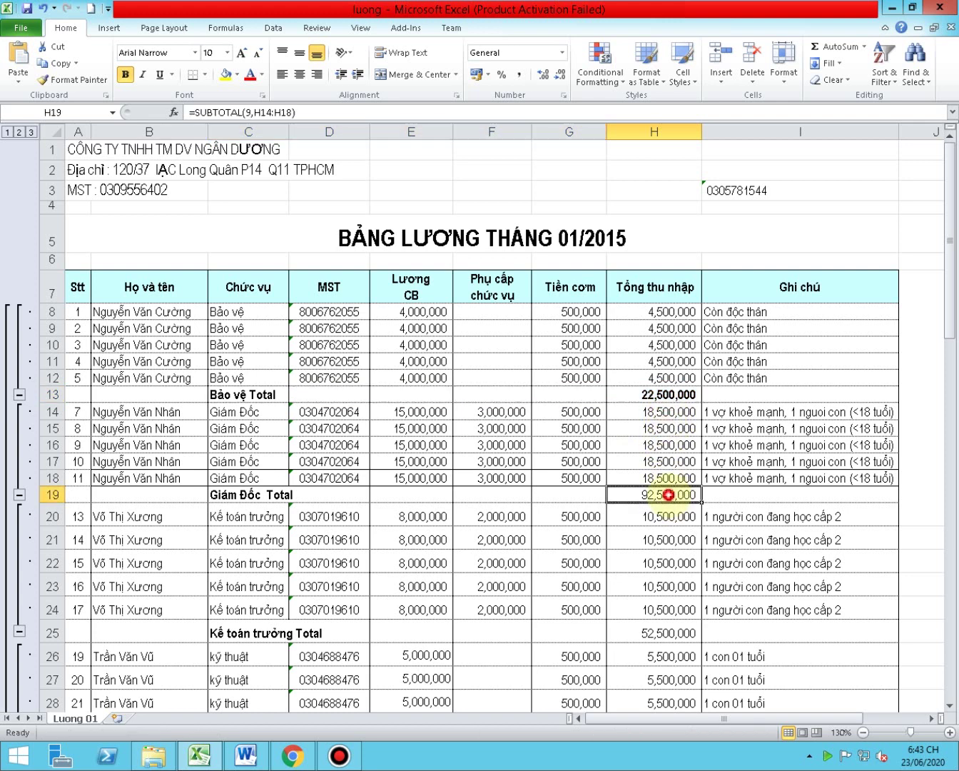
mouse_move(278, 502)
left_mouse_down()
mouse_move(692, 498)
mouse_move(674, 497)
left_mouse_up()
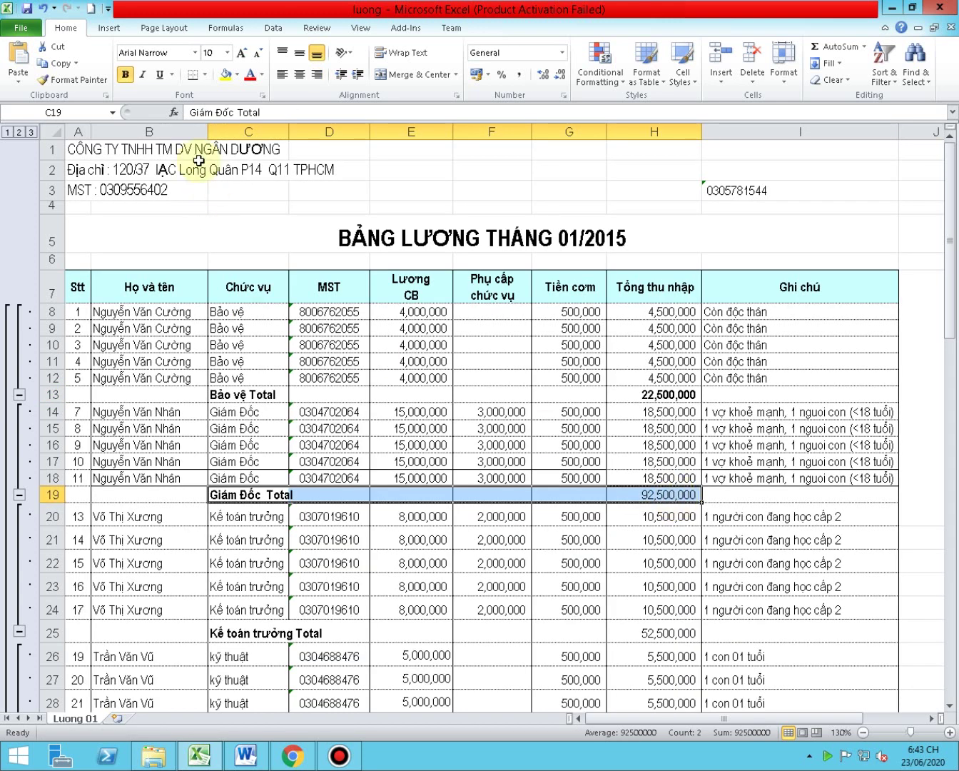
left_click(127, 75)
left_click(648, 515)
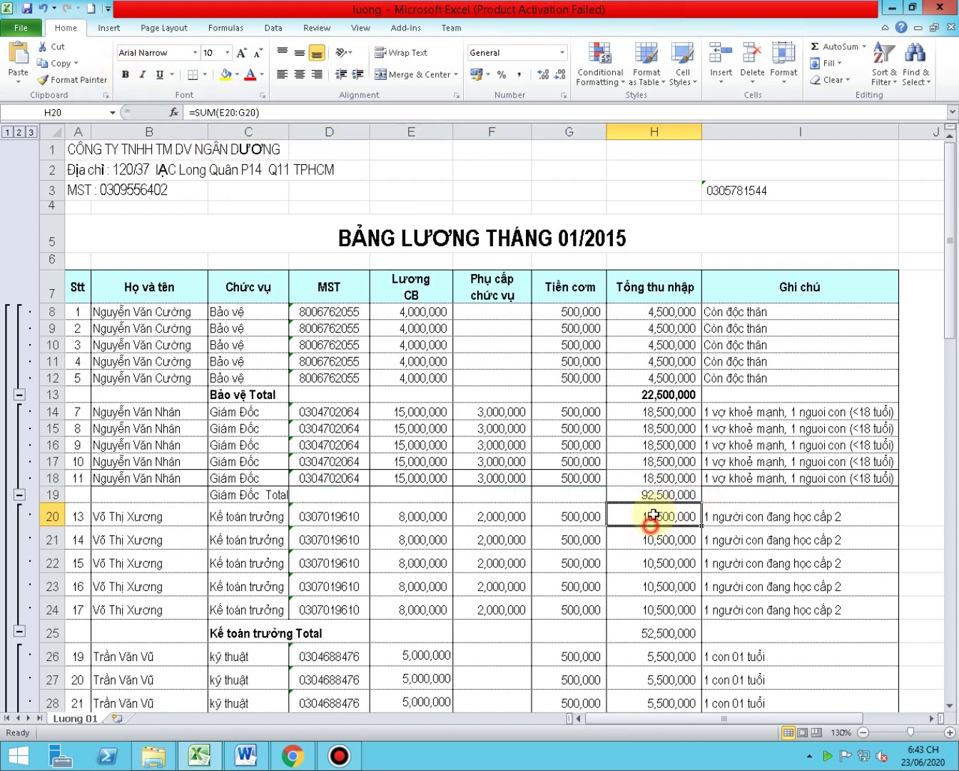
left_click(649, 492)
left_click_drag(214, 492, 646, 492)
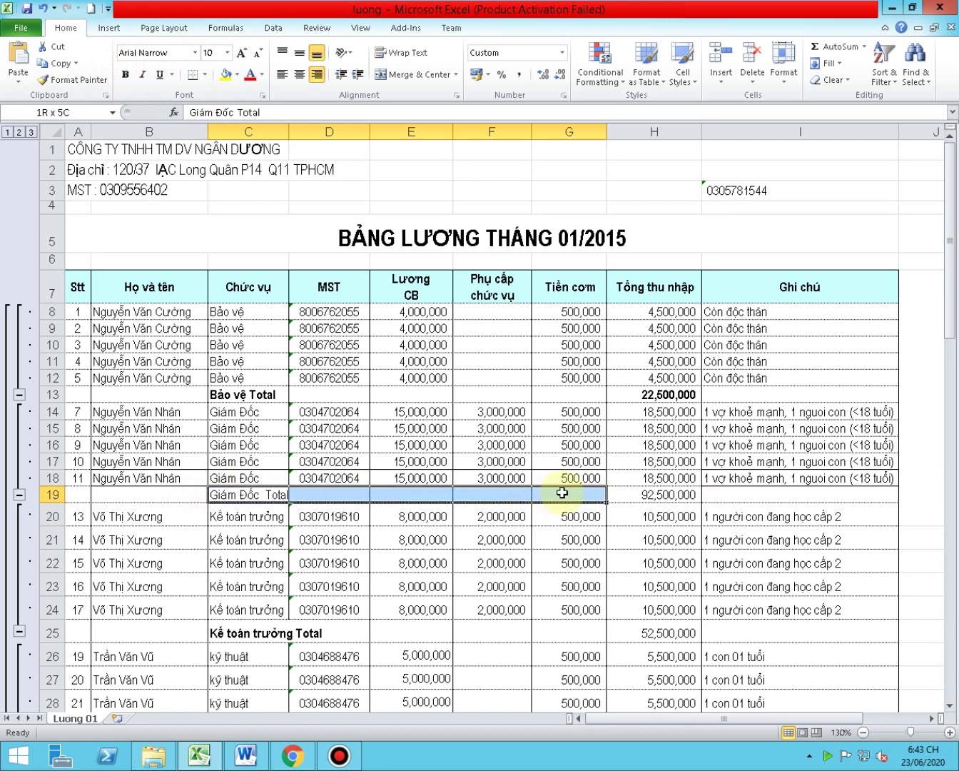
left_click(125, 75)
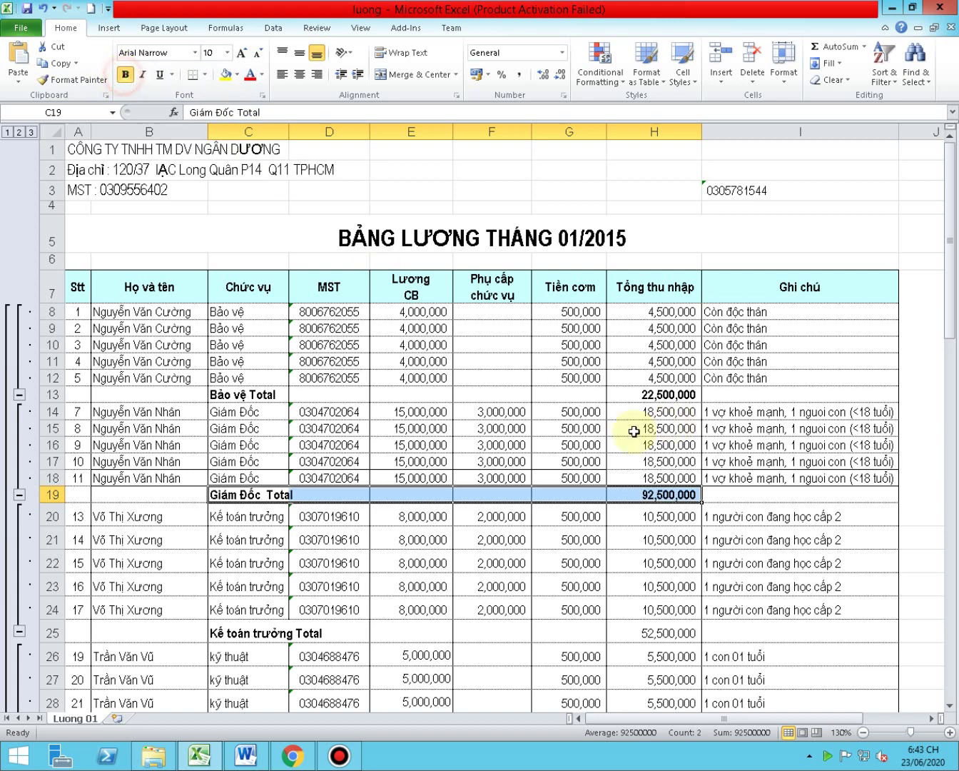
Reopen the Subtotal dialog from a single table cell after dismissing the range error
right_click(57, 395)
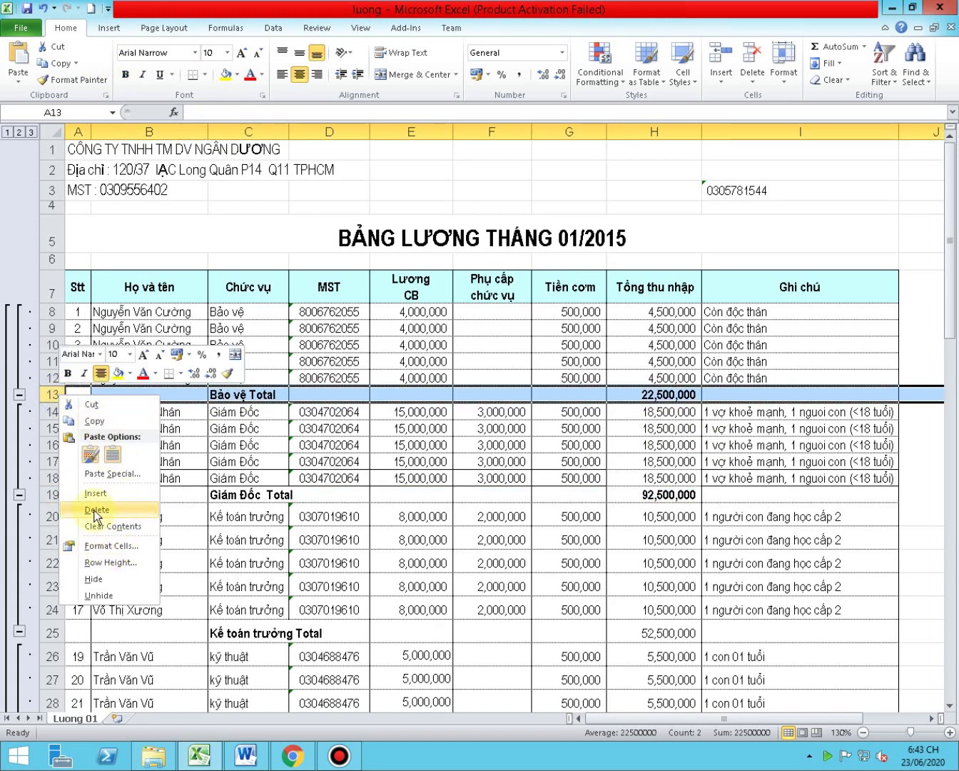
left_click(489, 392)
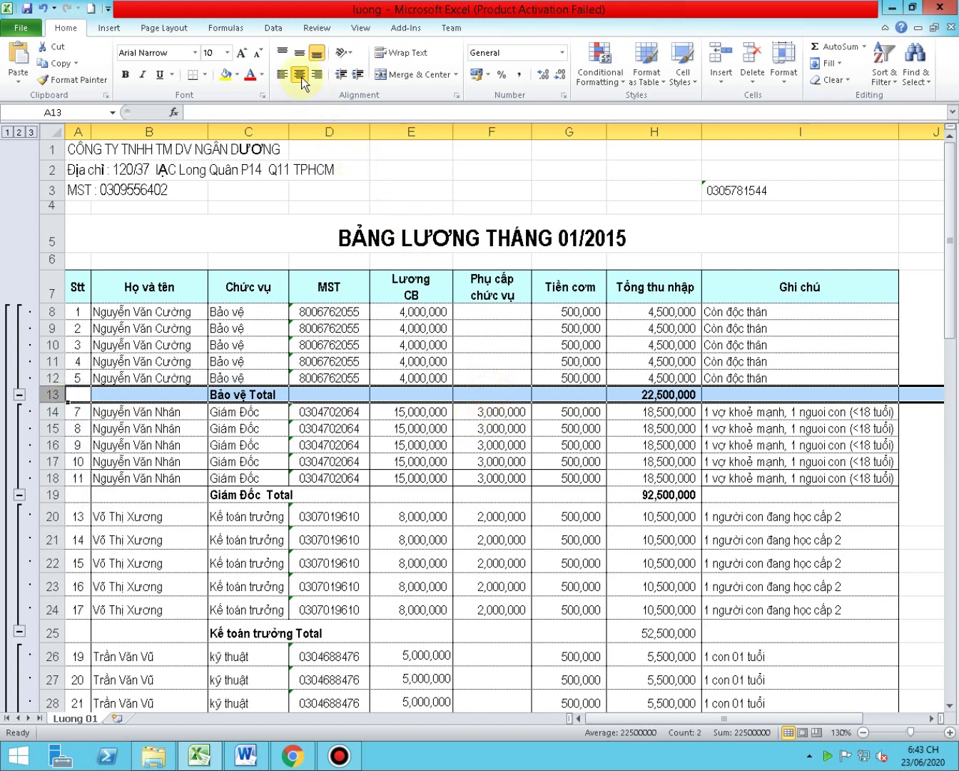
left_click(279, 30)
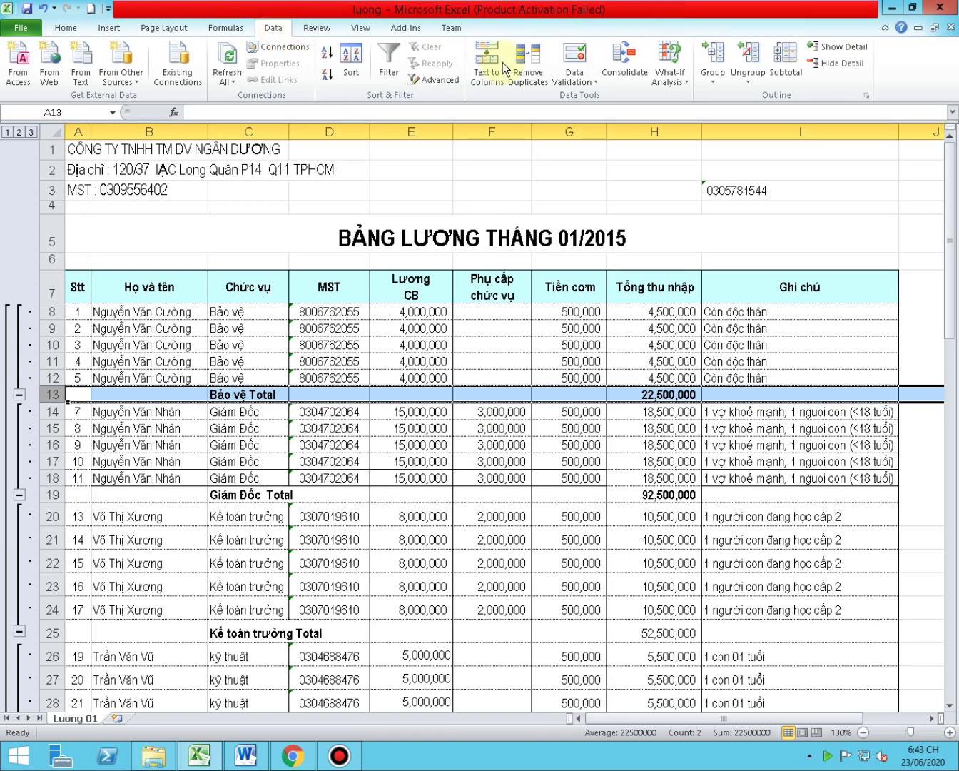
left_click(794, 76)
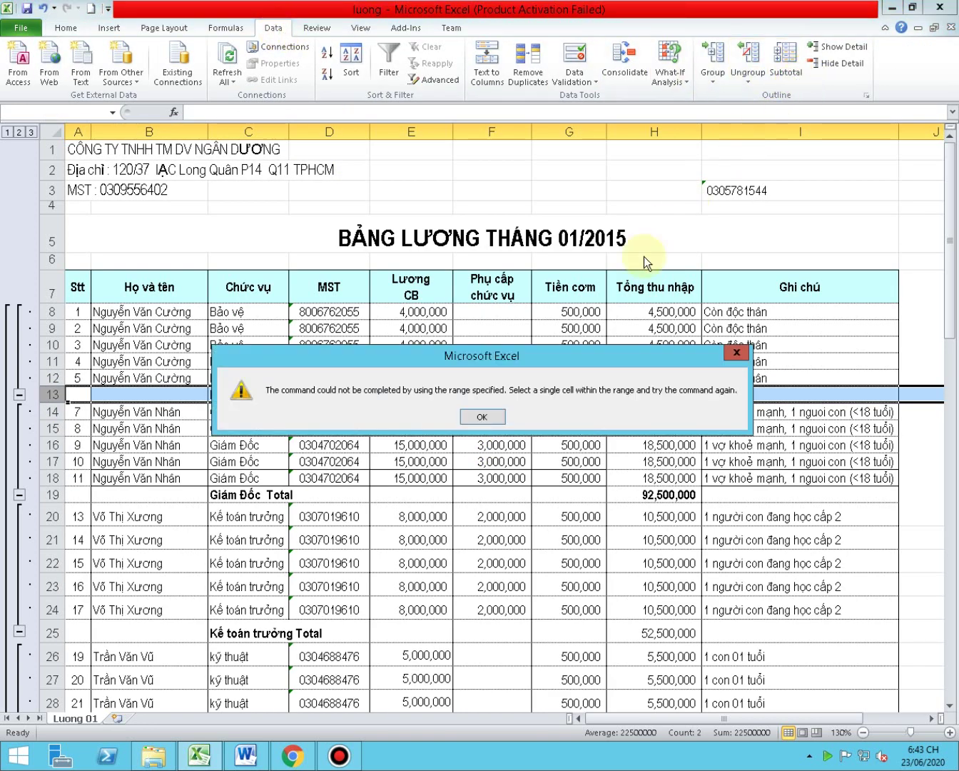
left_click(483, 417)
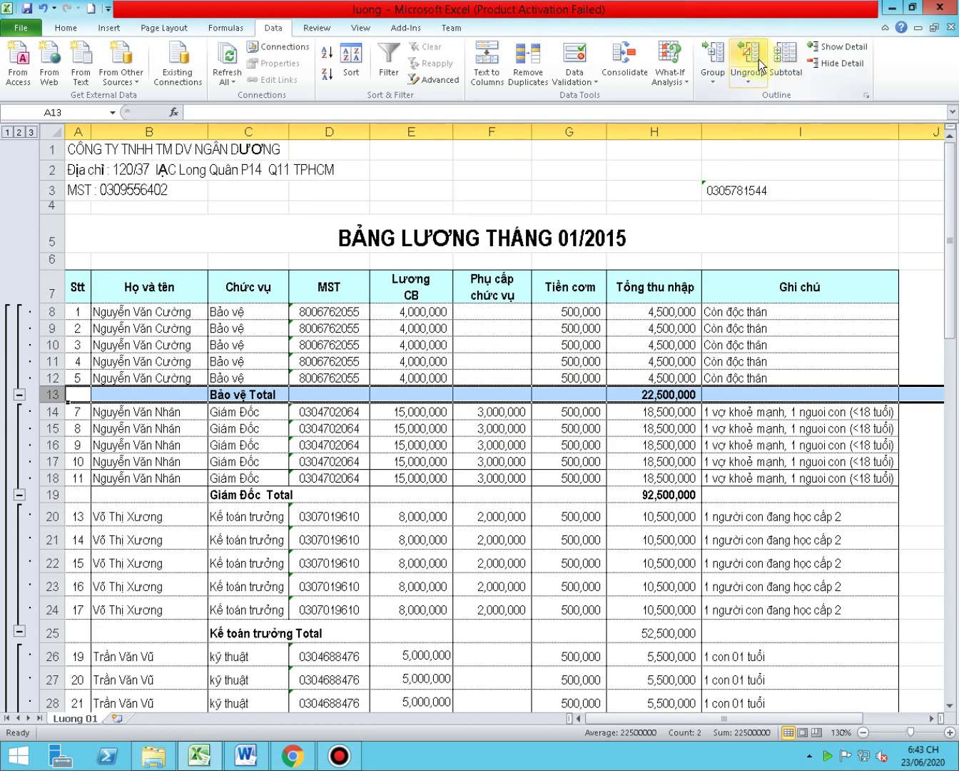
left_click(583, 312)
left_click(788, 62)
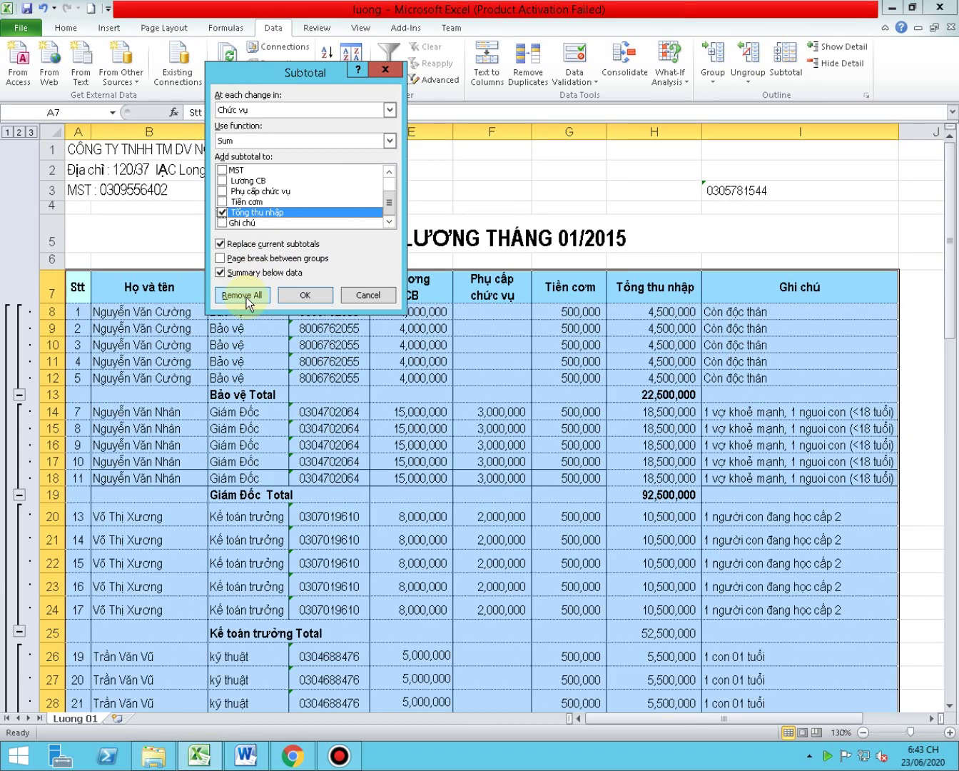
Remove All subtotals, leaving the Luong 01 table as plain rows grouped by Chức vụ
left_click(247, 301)
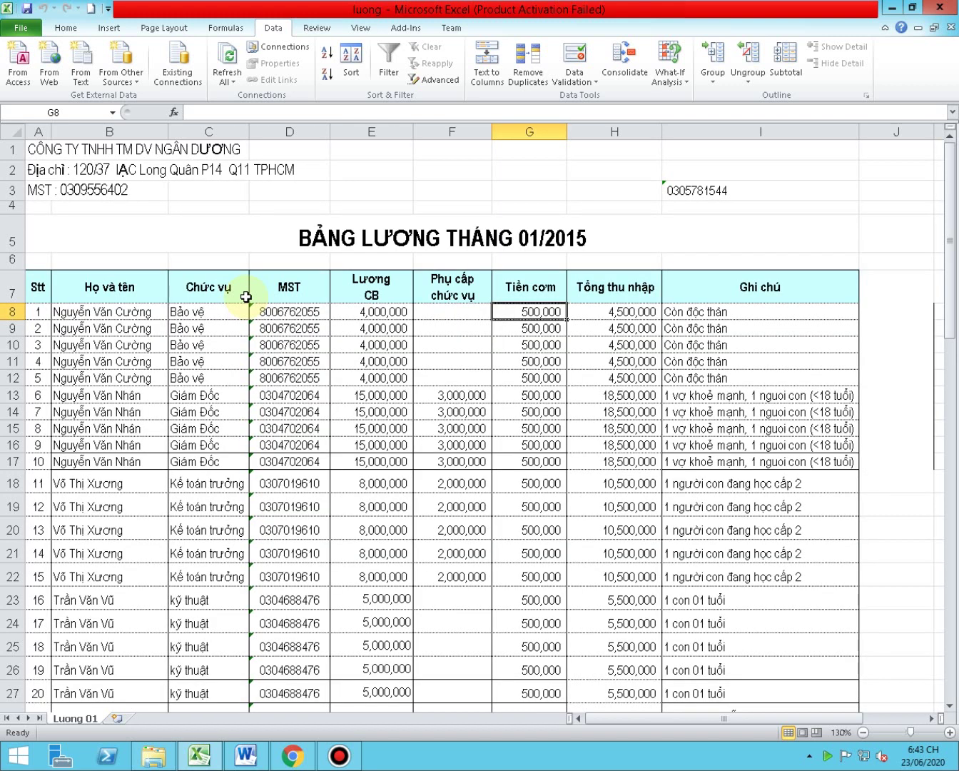
right_click(75, 718)
left_click(83, 721)
Make a copy of the Luong 01 sheet and place it after Luong 01
right_click(83, 720)
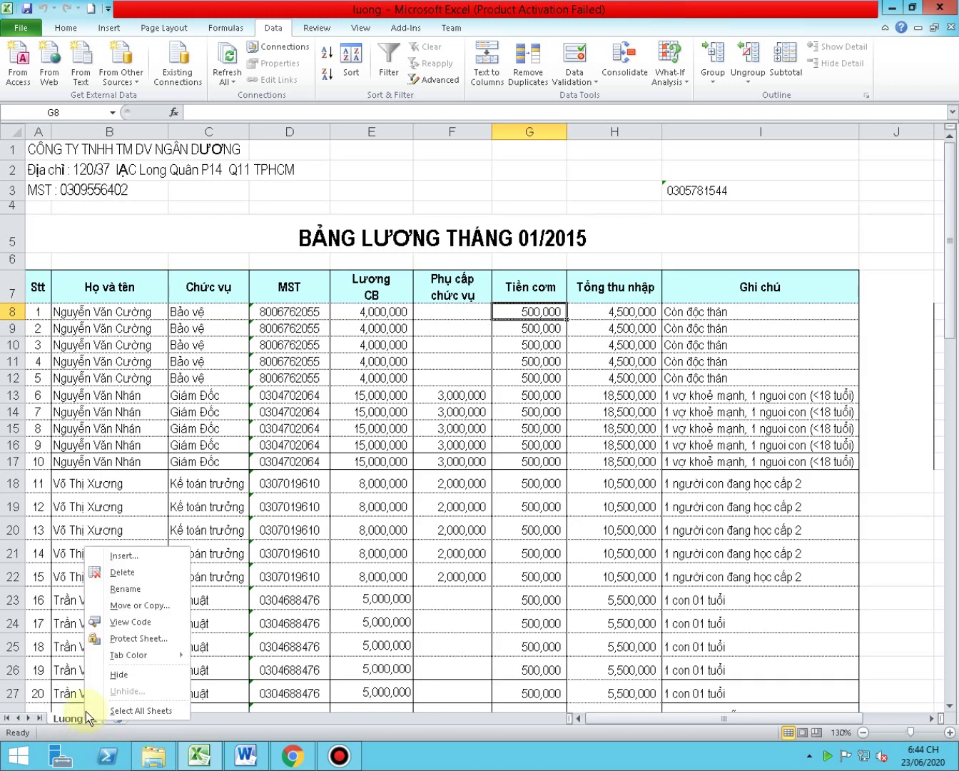
left_click(134, 608)
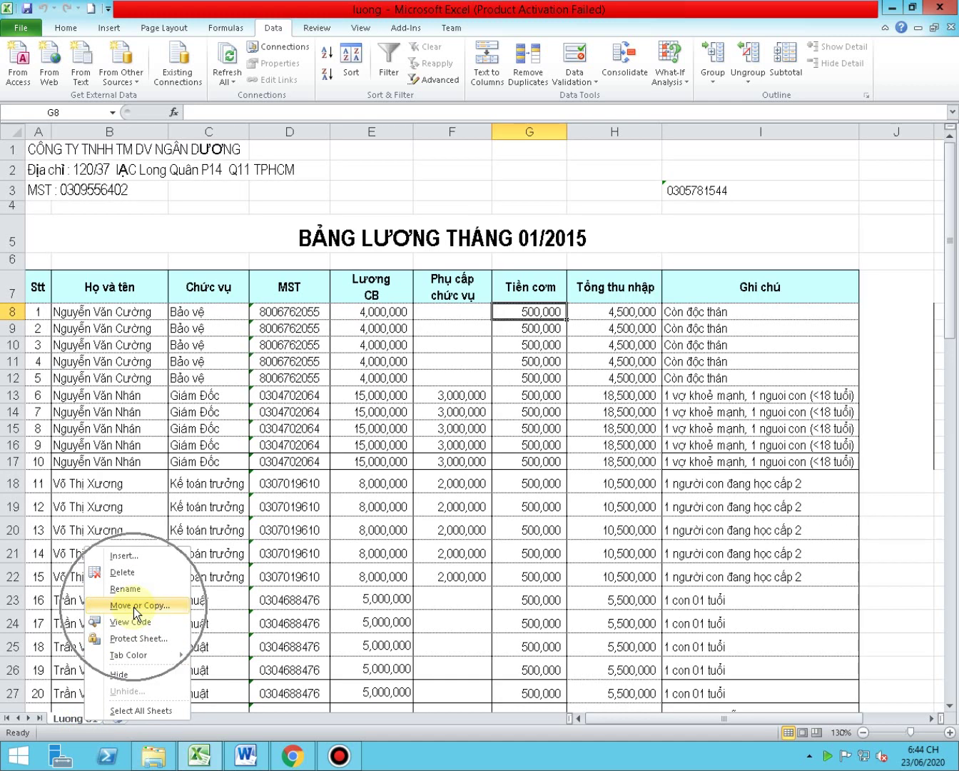
left_click(134, 605)
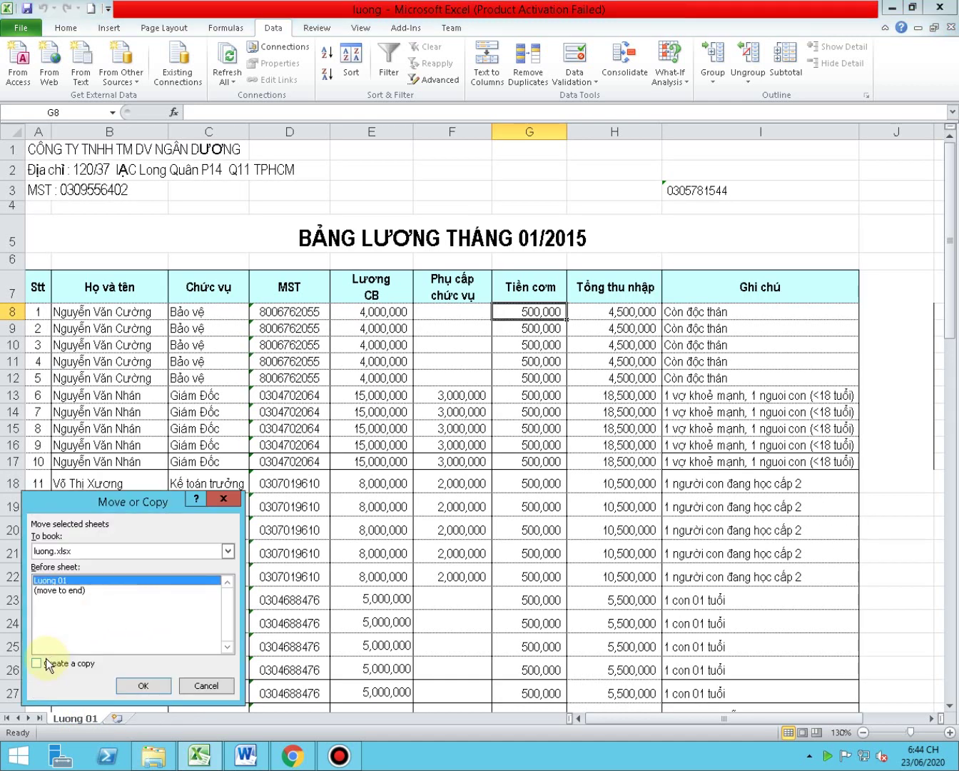
left_click(37, 663)
left_click(143, 685)
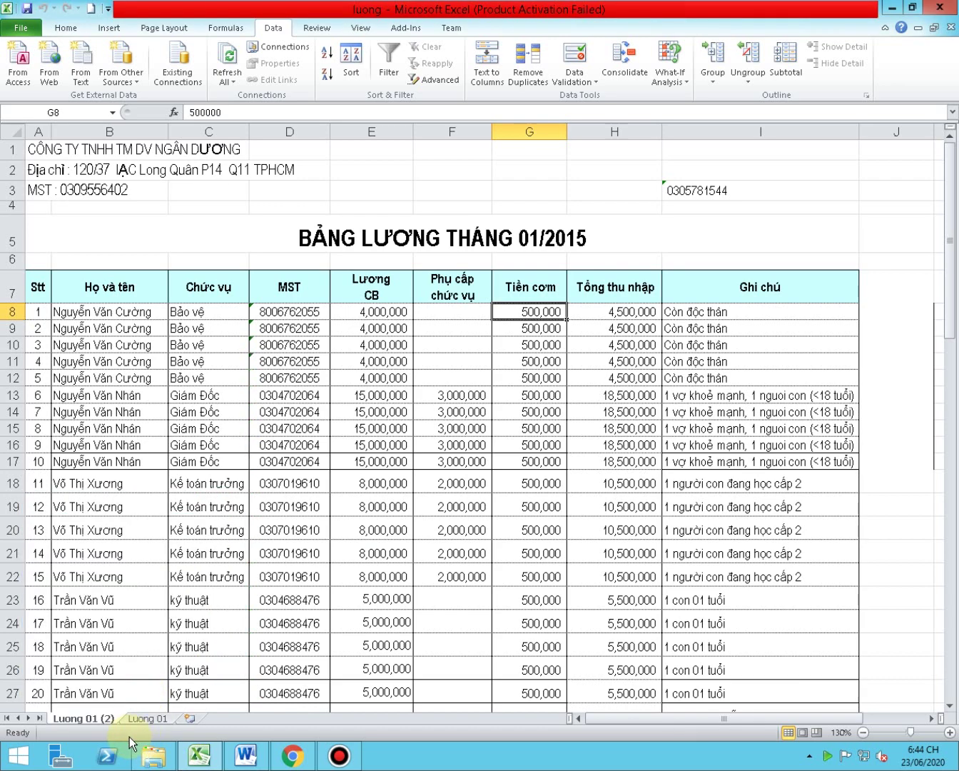
left_click_drag(105, 724, 188, 715)
Rename the copied sheet to Luong 02 and insert a new blank worksheet
right_click(153, 717)
left_click(214, 589)
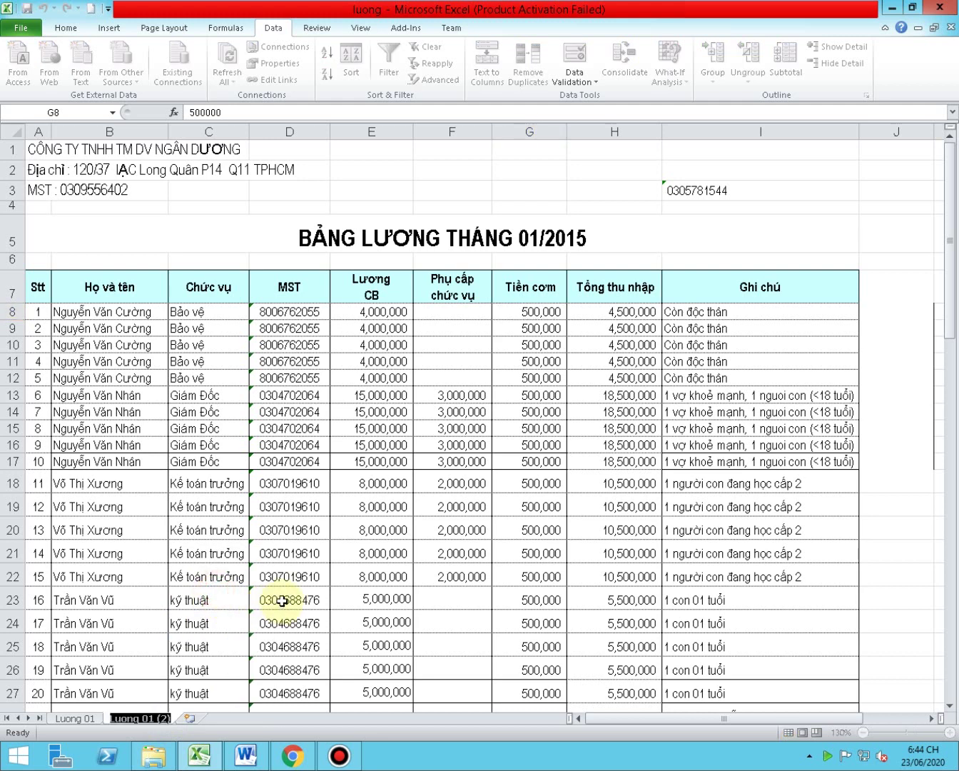
type("KL")
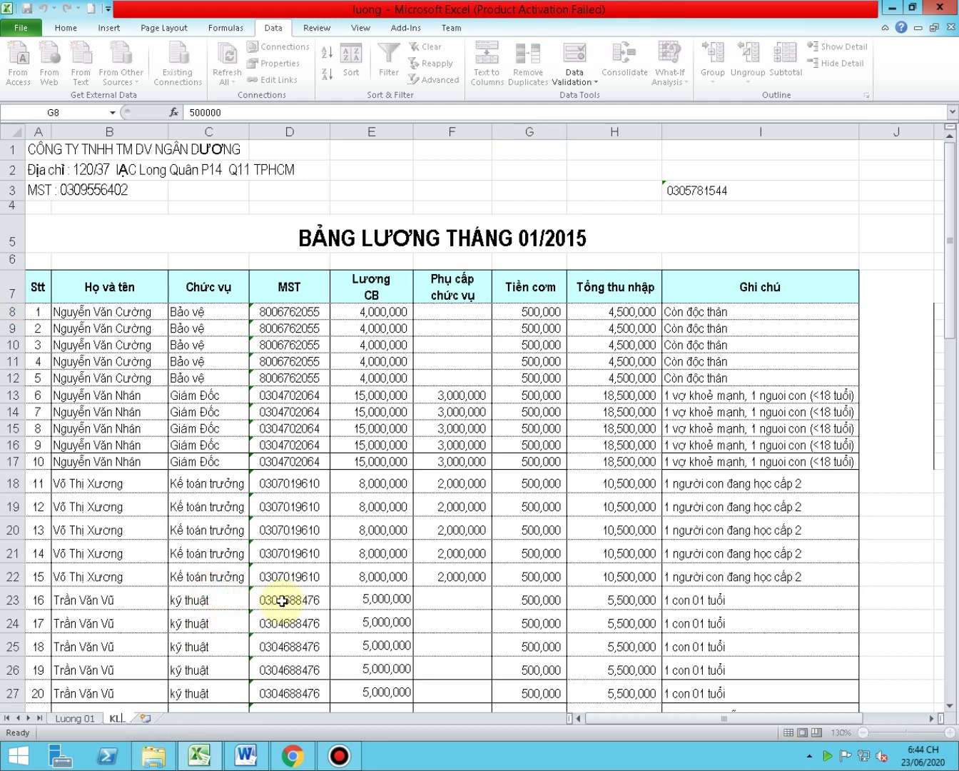
key("BackSpace")
key("BackSpace")
type("u")
type("ong tha")
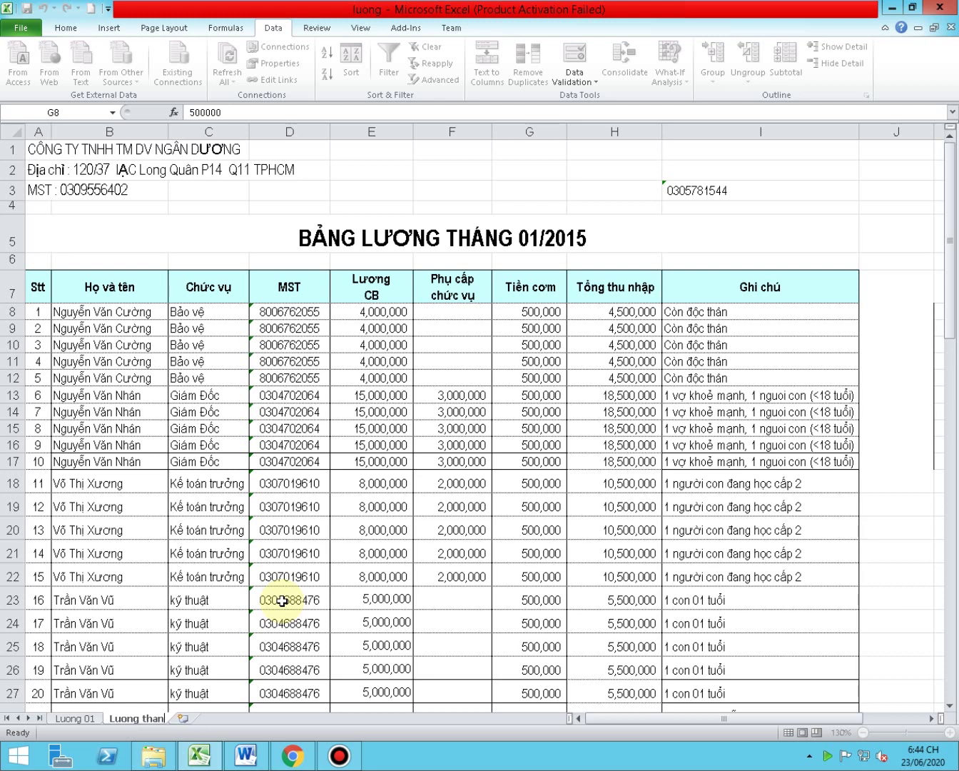
type("n")
key("BackSpace")
key("BackSpace")
key("BackSpace")
key("BackSpace")
type("02")
key("Return")
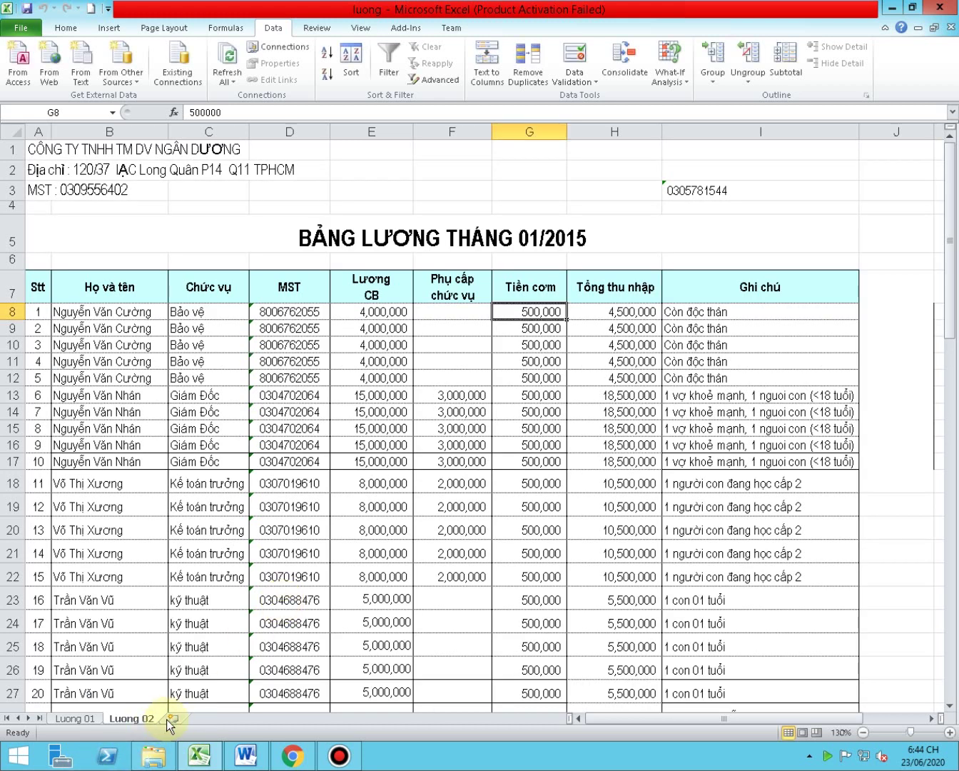
left_click(172, 717)
Rename the new blank sheet to Tong hop
right_click(193, 721)
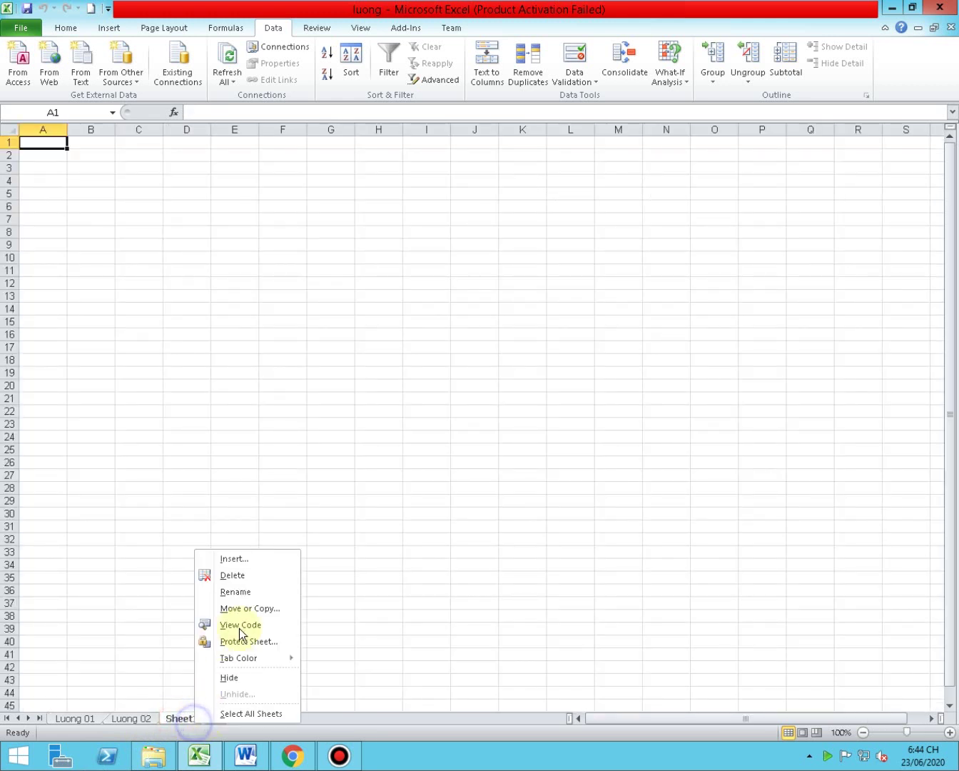
left_click(234, 591)
type("Tong")
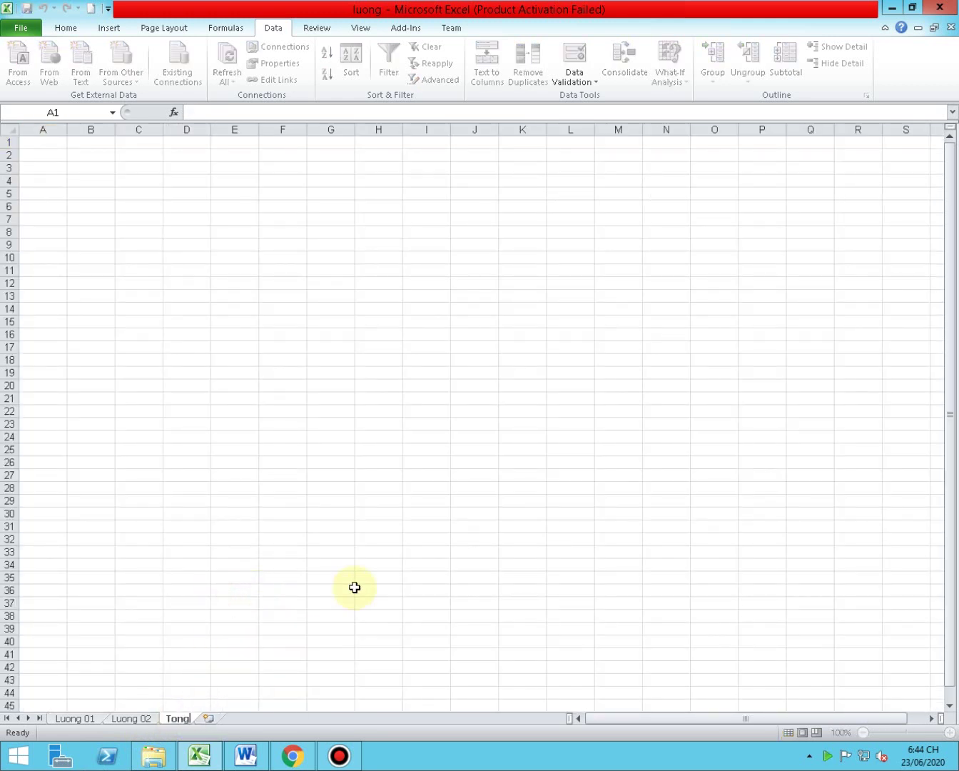
type(" hop")
left_click(355, 587)
Look over the Luong 01 and Luong 02 sheets, then return to Tong hop
left_click(85, 719)
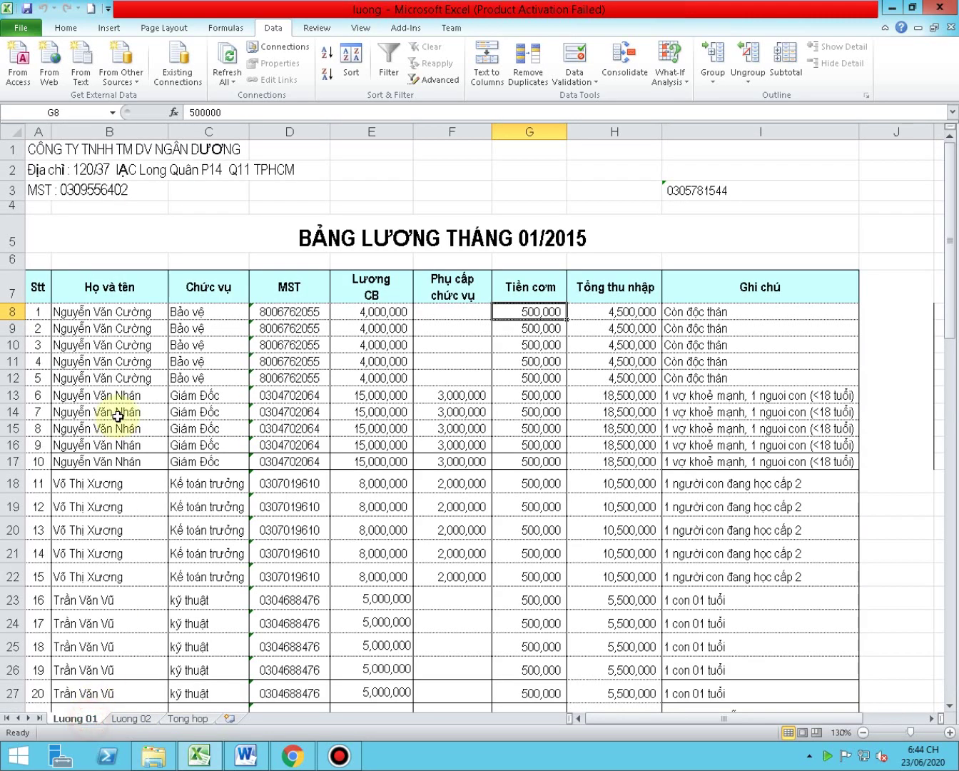
left_click(176, 313)
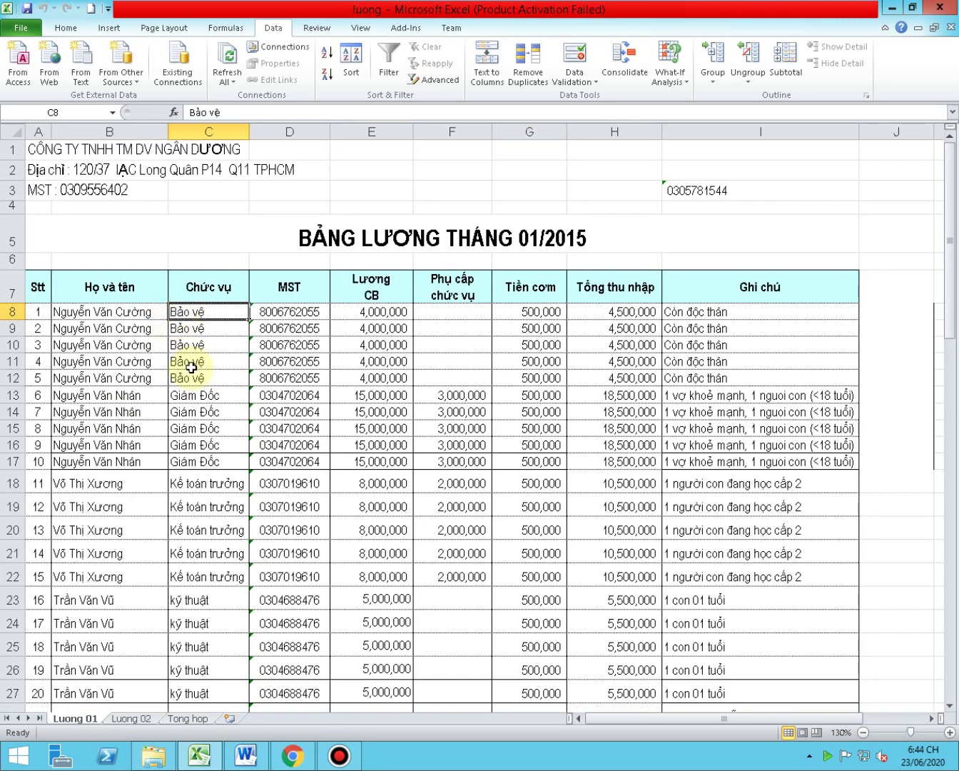
left_click(140, 719)
left_click(203, 720)
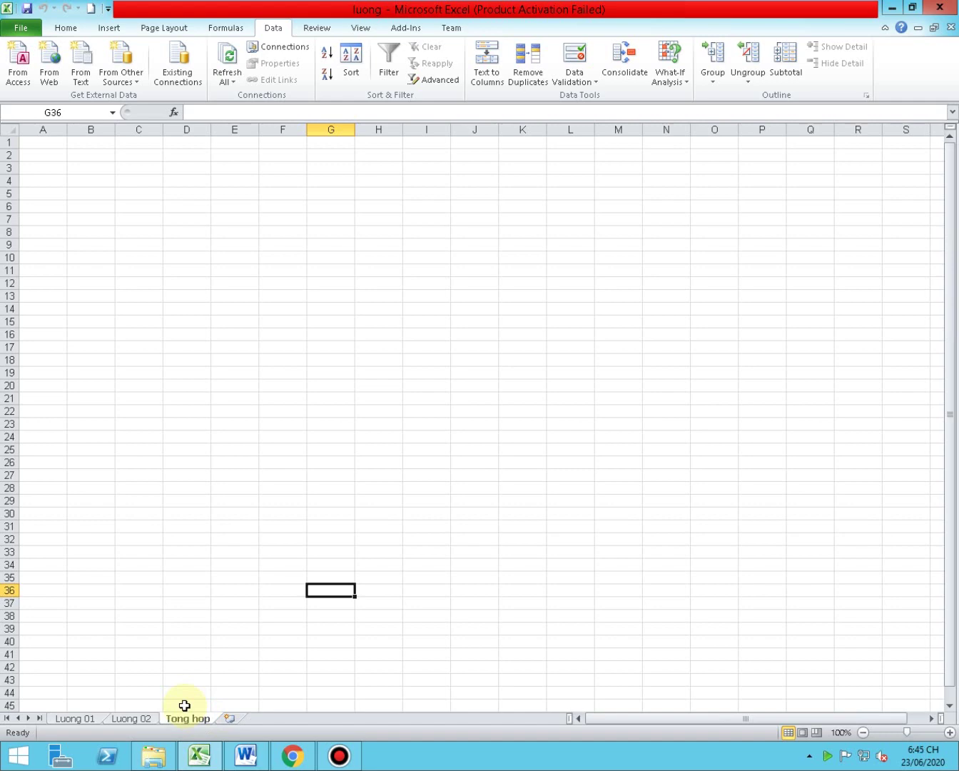
Review the Luong 01 totals in B64:H65, then glance at the empty Tong hop sheet
left_click(74, 718)
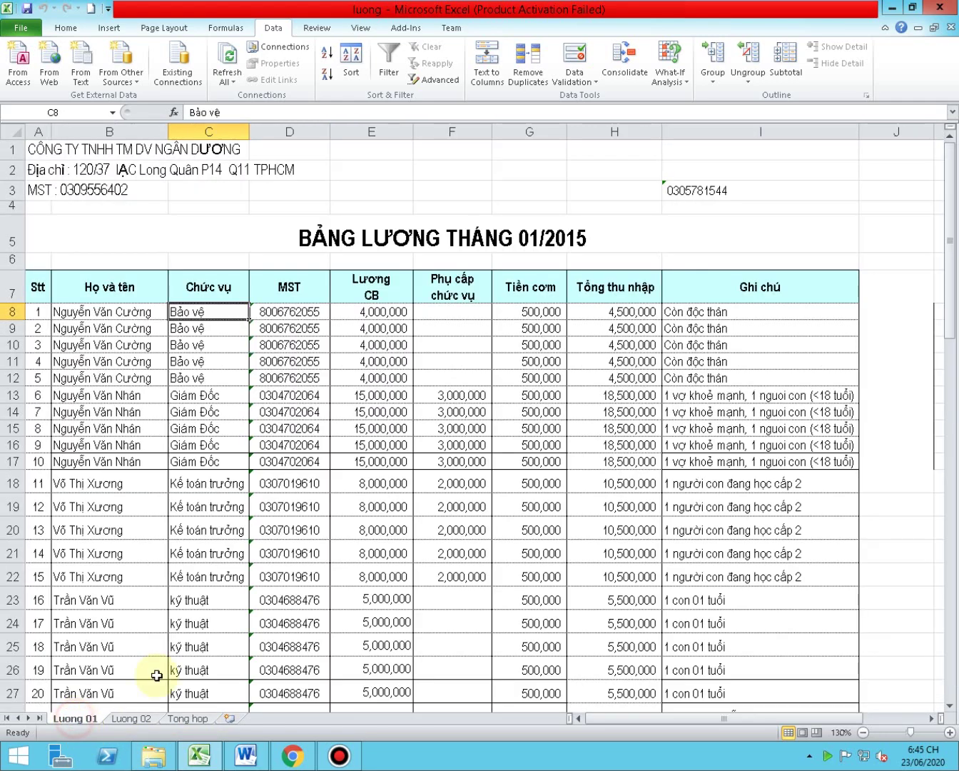
scroll(154, 675, "down", 4)
scroll(255, 697, "down", 7)
scroll(241, 711, "down", 4)
mouse_move(100, 577)
left_mouse_down()
mouse_move(567, 589)
mouse_move(621, 600)
left_mouse_up()
left_click(284, 648)
left_click(187, 718)
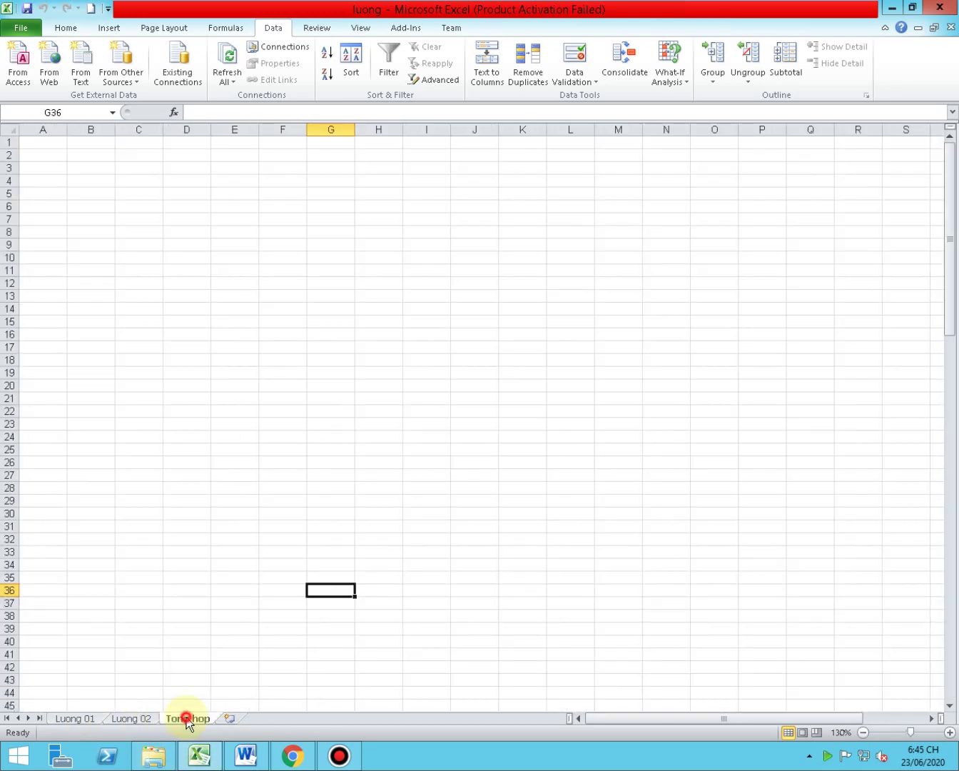
mouse_move(43, 141)
left_mouse_down()
mouse_move(638, 362)
mouse_move(649, 398)
left_mouse_up()
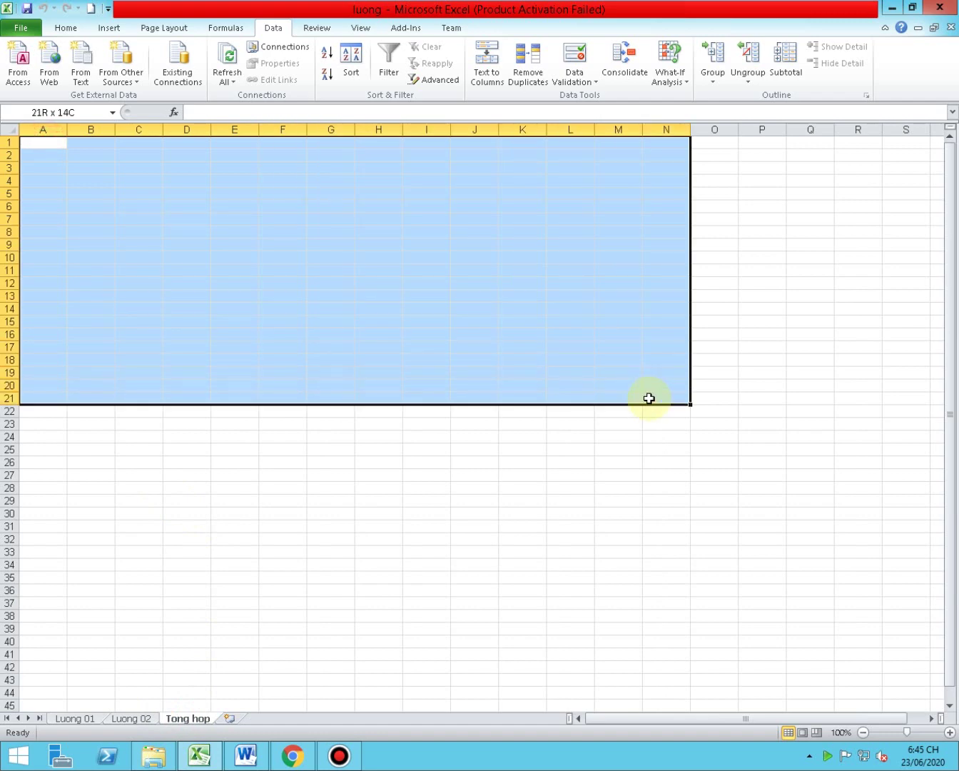
On Luong 02, review the Chức vụ positions, employee names B8:B12 and income totals H8:H14
left_click(127, 721)
mouse_move(191, 293)
left_mouse_down()
mouse_move(175, 430)
mouse_move(184, 506)
left_mouse_up()
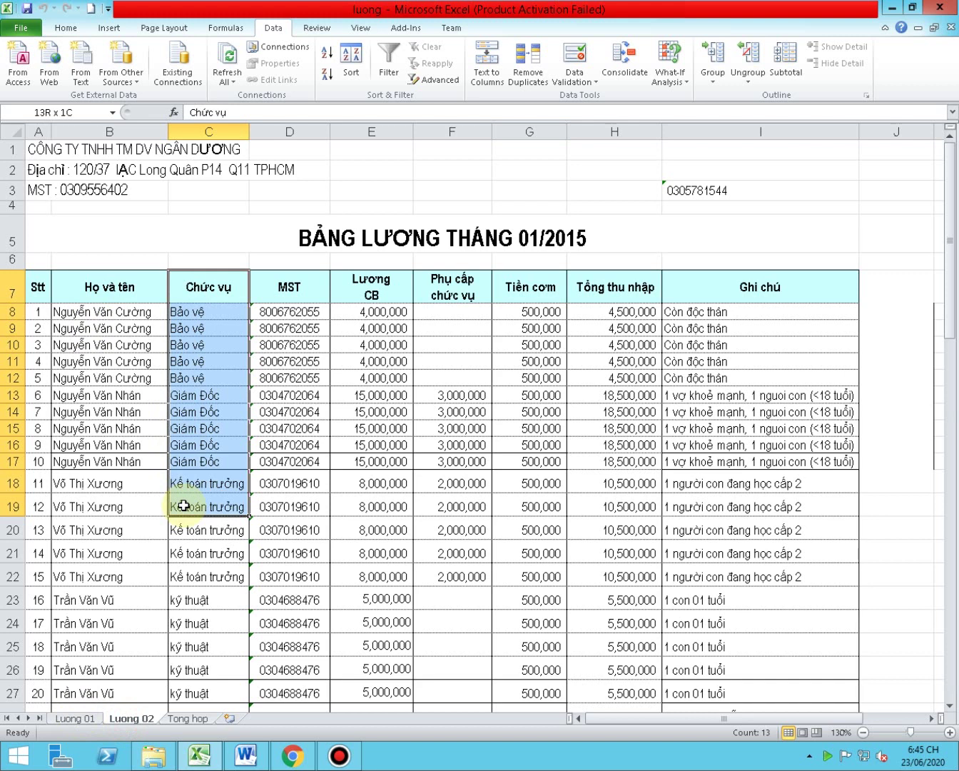
left_click_drag(105, 312, 111, 383)
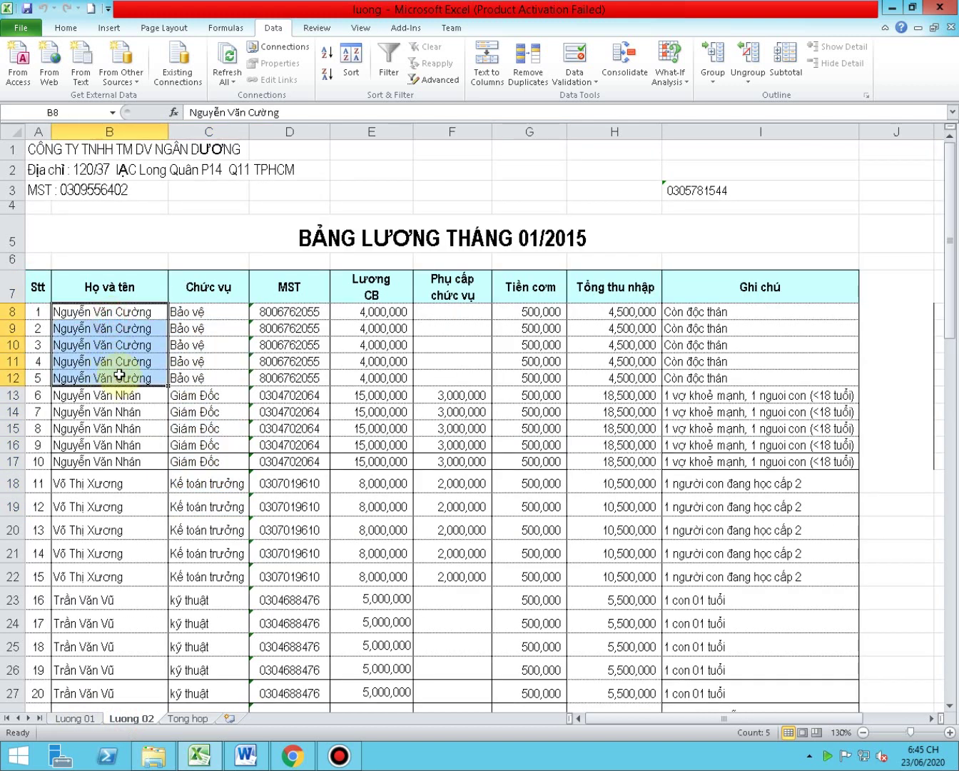
mouse_move(200, 311)
left_mouse_down()
mouse_move(188, 374)
mouse_move(197, 429)
left_mouse_up()
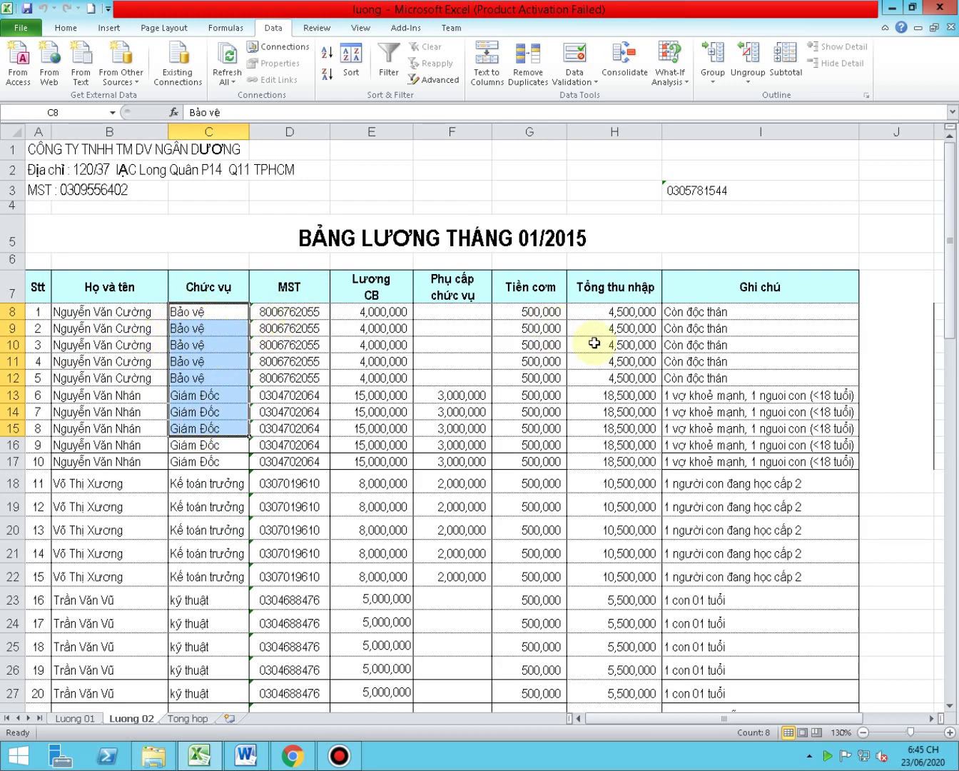
left_click_drag(595, 311, 595, 416)
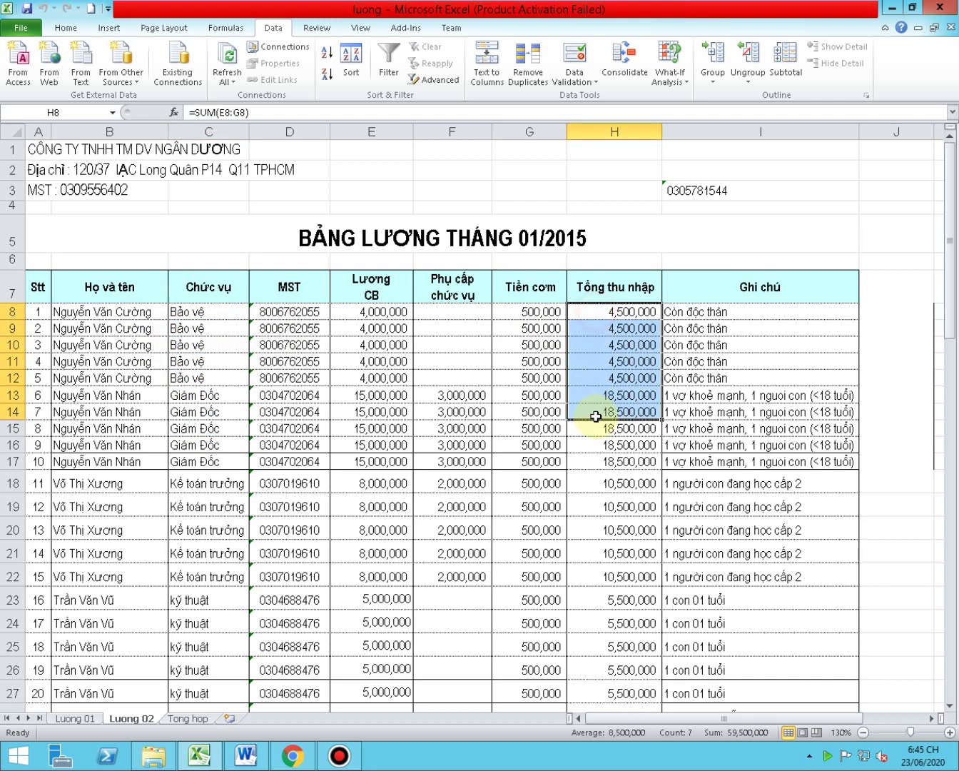
left_click(210, 311)
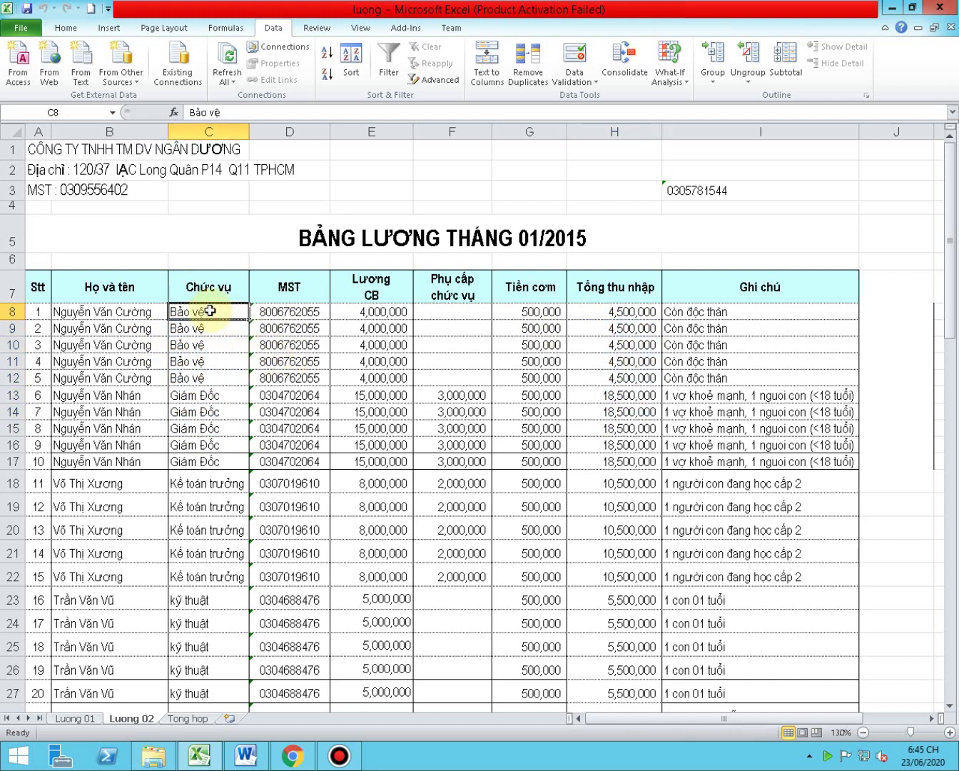
Check the repeated names and the Giám Đốc cell C17, then pick Tong hop cell A1
scroll(142, 371, "down", 2)
scroll(114, 398, "down", 1)
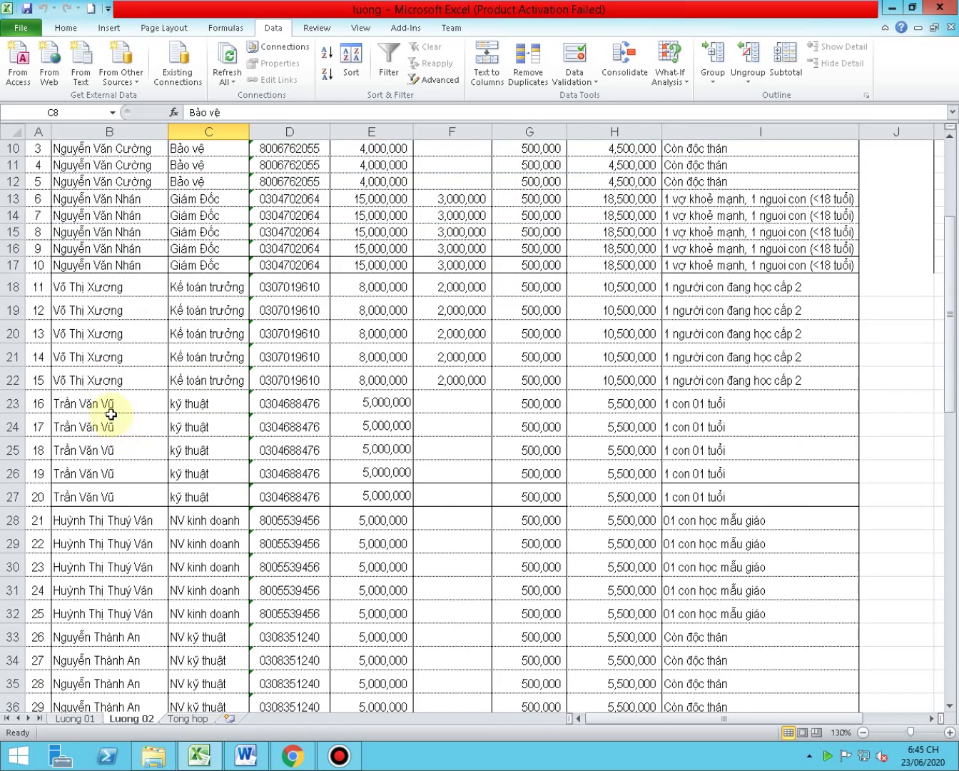
scroll(111, 414, "down", 2)
left_click_drag(107, 421, 109, 526)
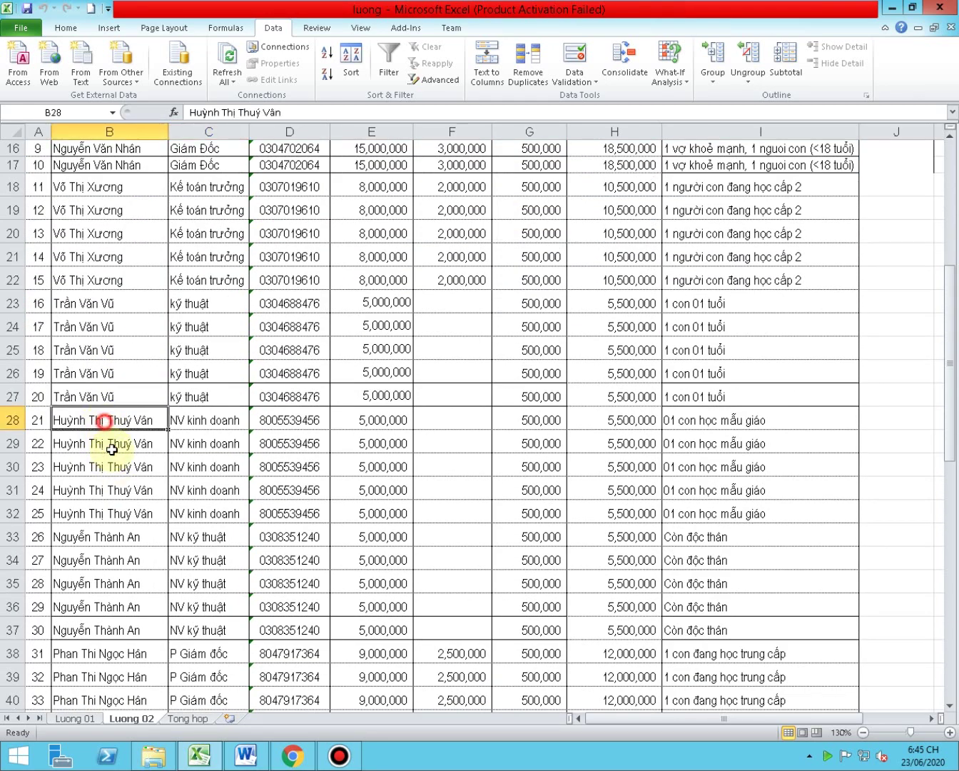
left_click(110, 531)
scroll(112, 529, "up", 4)
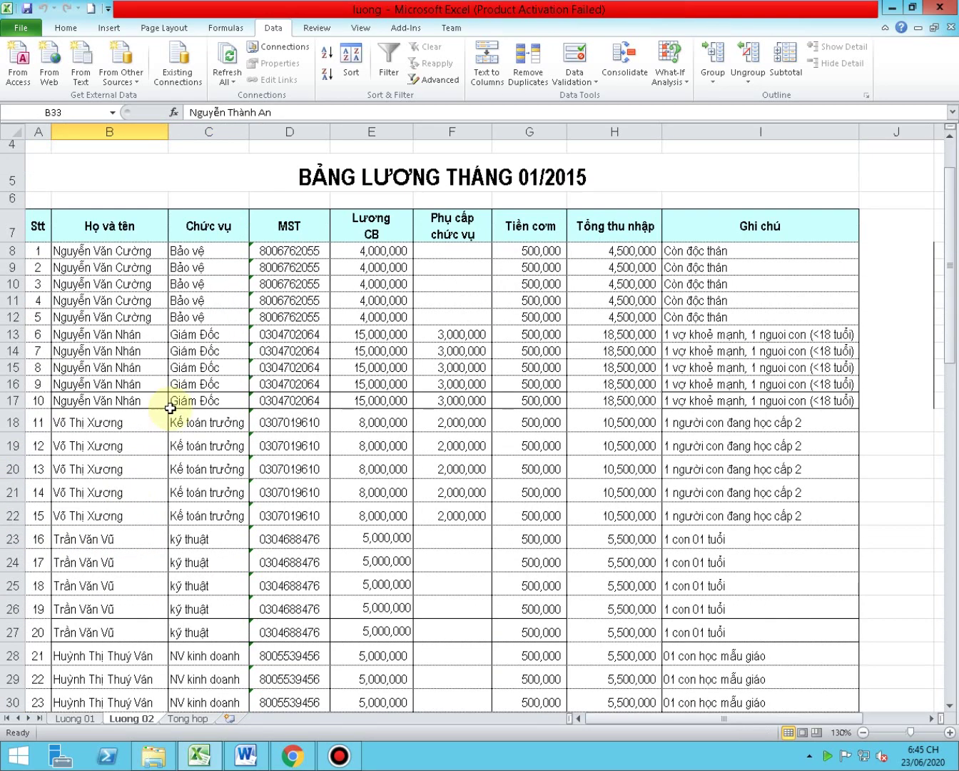
left_click(182, 401)
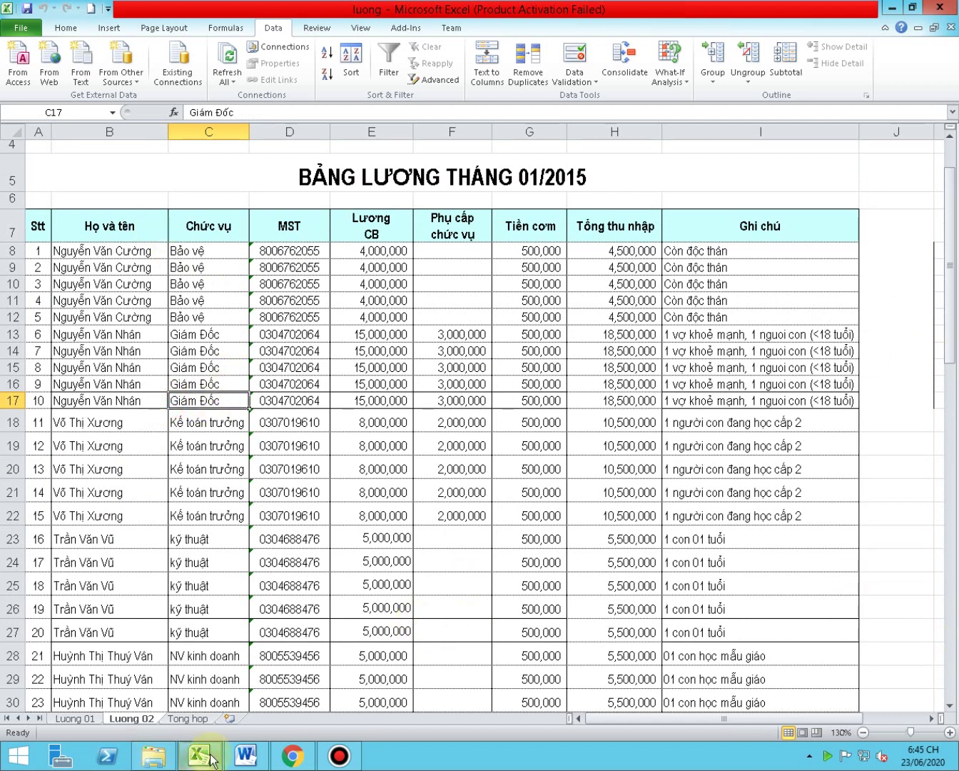
left_click(193, 718)
left_click(43, 143)
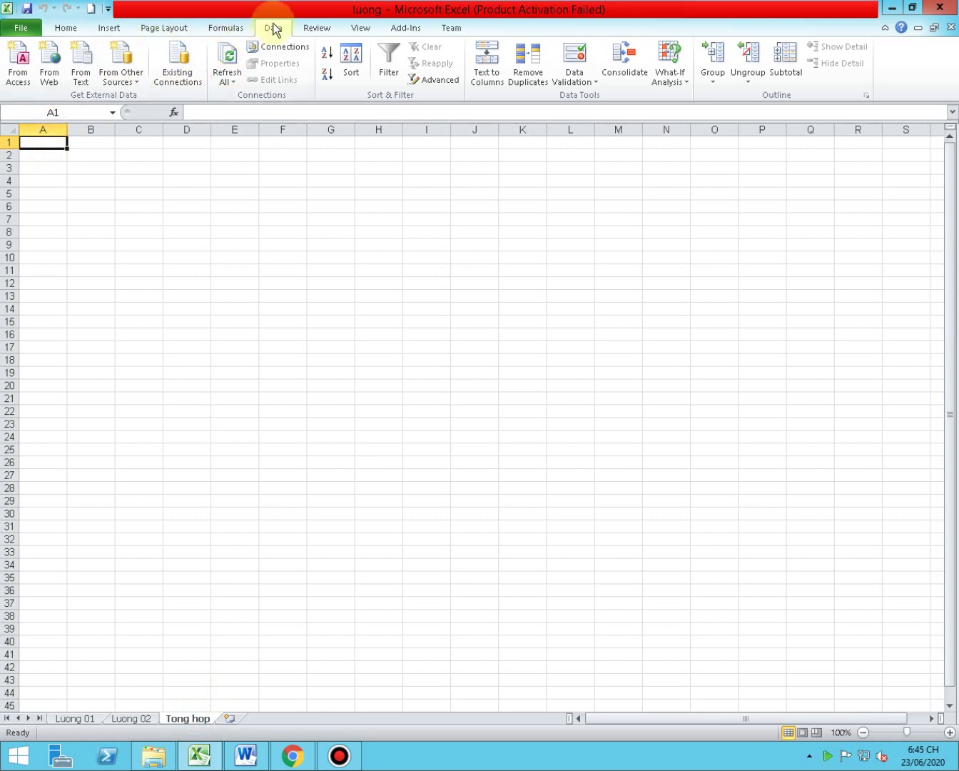
Open the Data > Consolidate dialog with Sum as the function
left_click(631, 77)
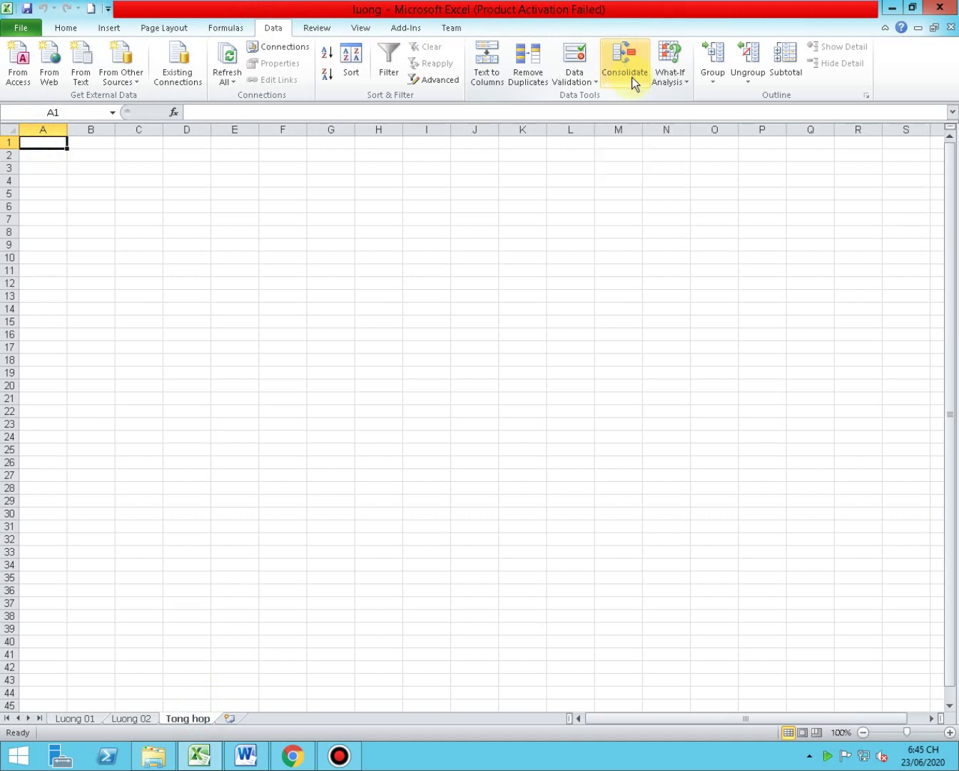
left_click(632, 77)
left_click(631, 80)
left_click(631, 80)
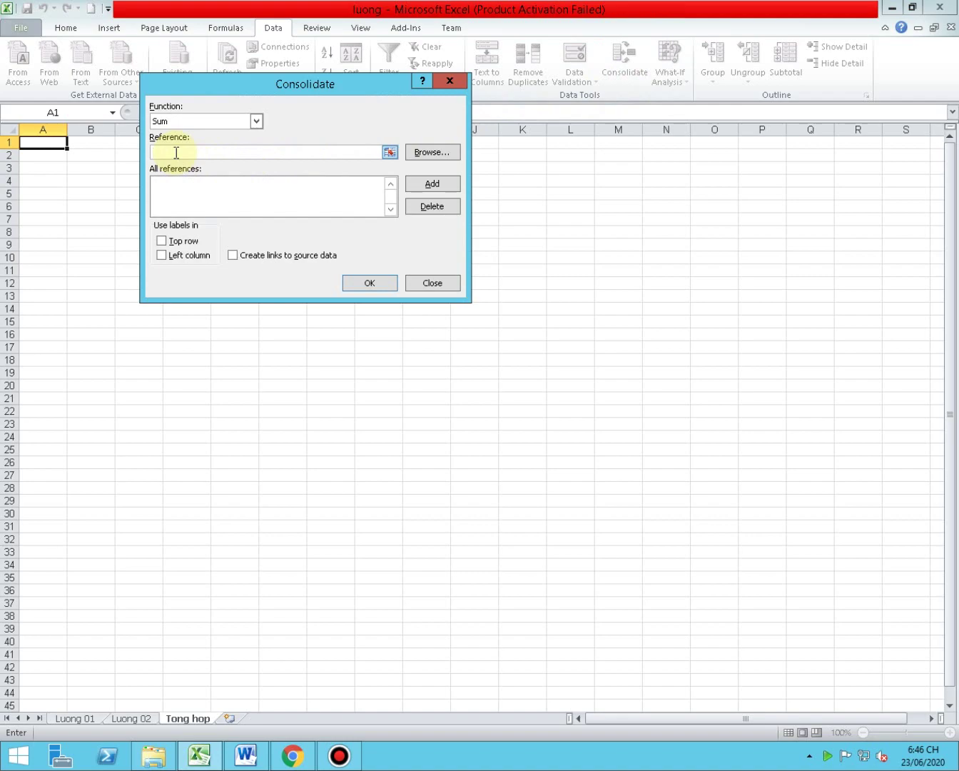
Point the Reference at the Luong 01 sheet and move the dialog clear of the table
left_click(60, 717)
scroll(79, 399, "up", 5)
scroll(83, 349, "up", 4)
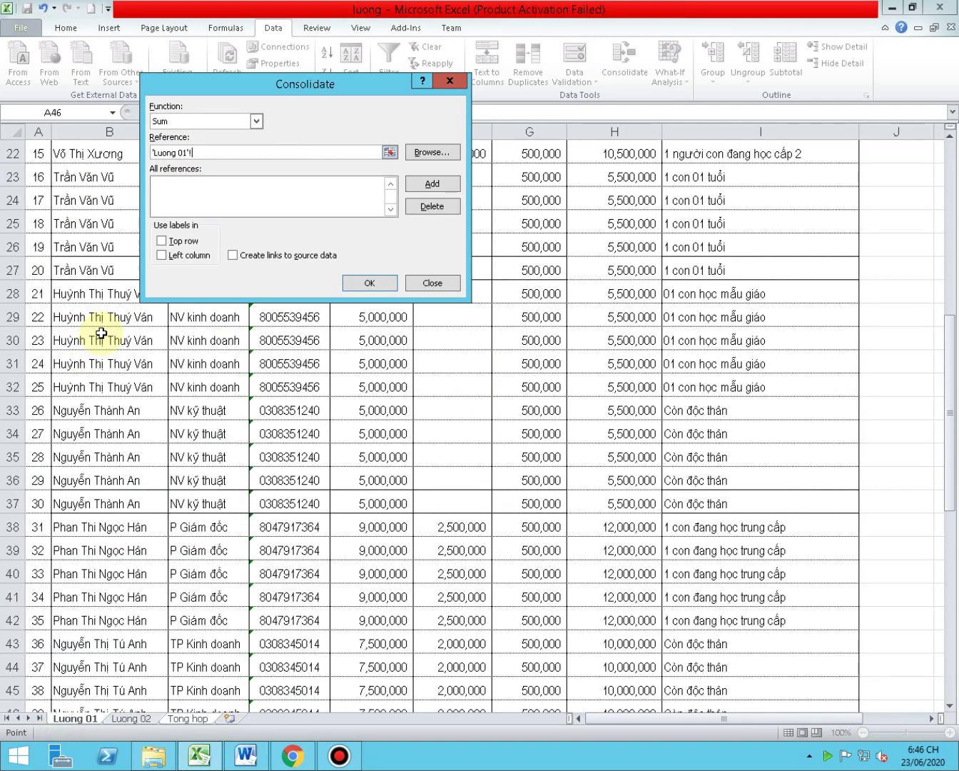
scroll(78, 328, "up", 7)
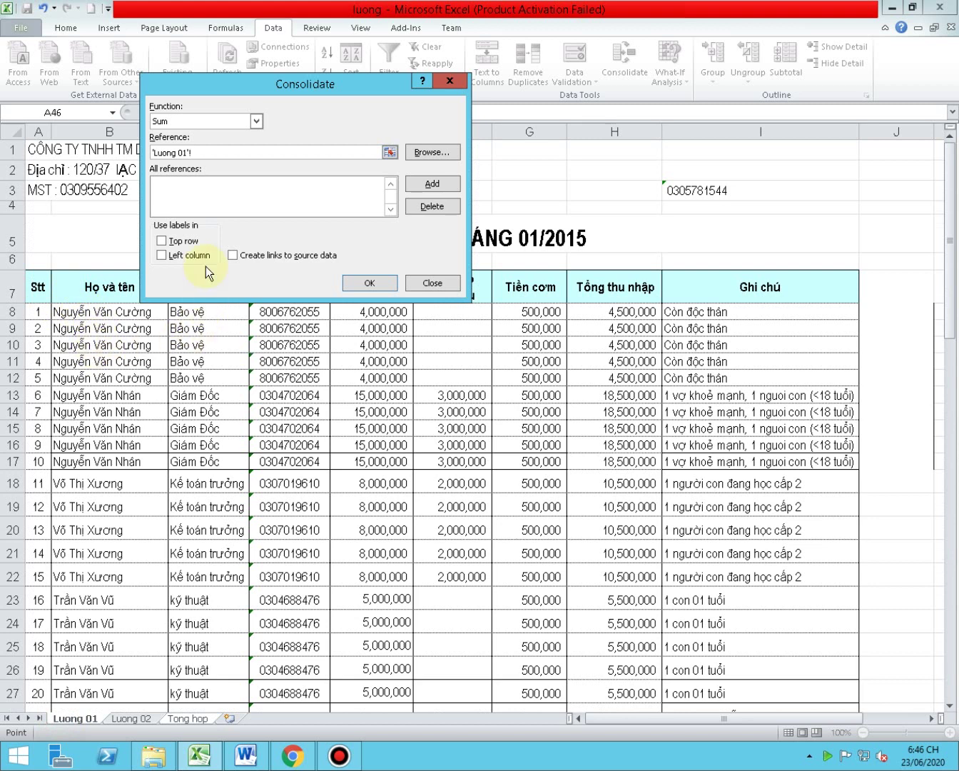
left_click_drag(266, 83, 455, 59)
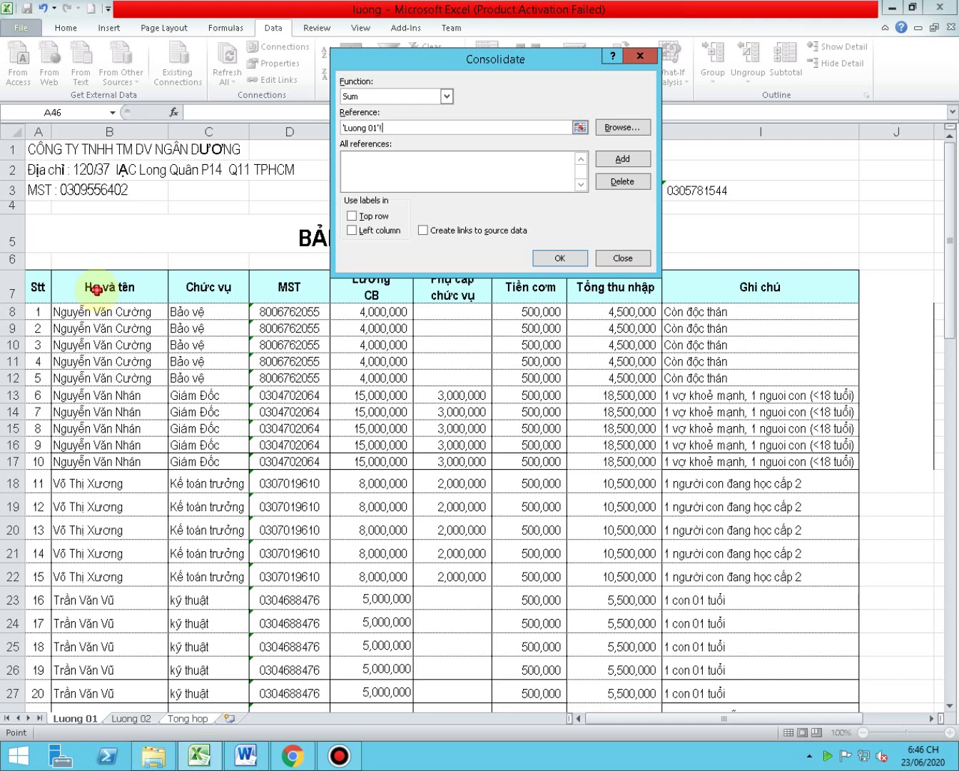
Select 'Luong 01'!B7:H57 through the Tổng thu nhập column and add it to All references
left_click_drag(97, 289, 498, 493)
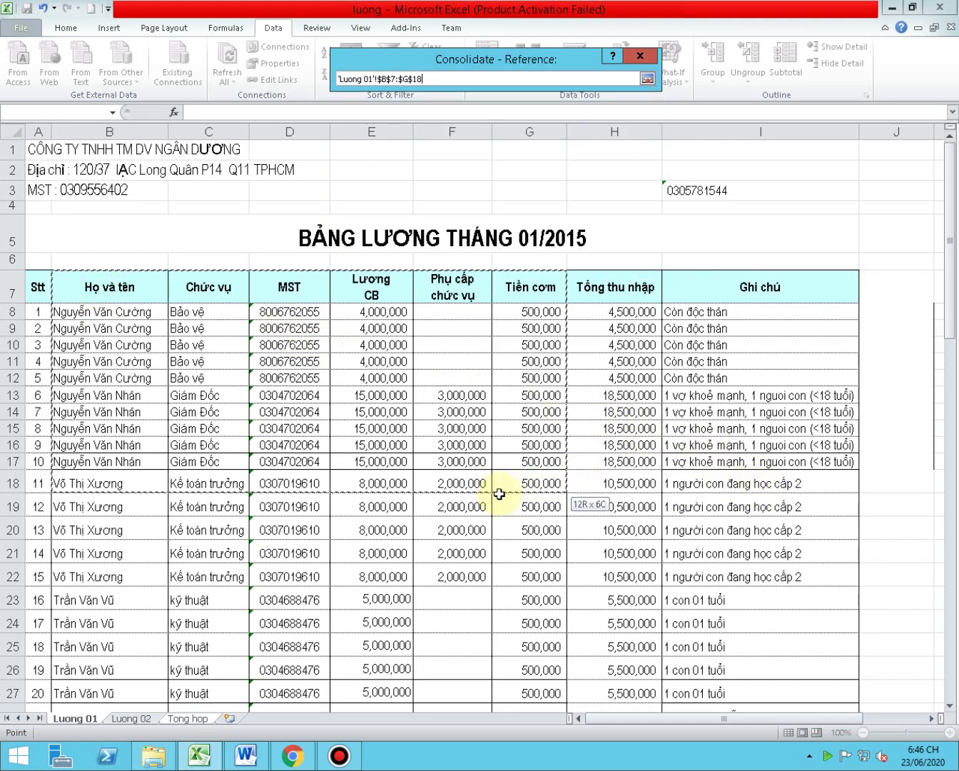
mouse_move(499, 494)
left_mouse_down()
mouse_move(619, 638)
mouse_move(619, 757)
mouse_move(620, 666)
left_mouse_up()
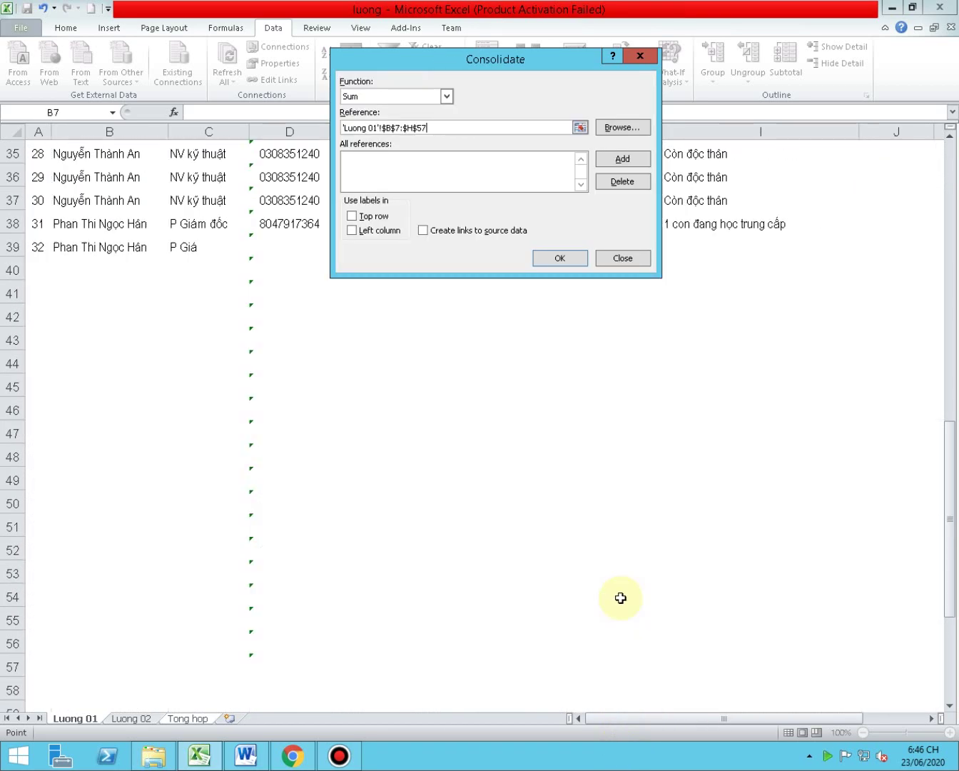
left_click(624, 159)
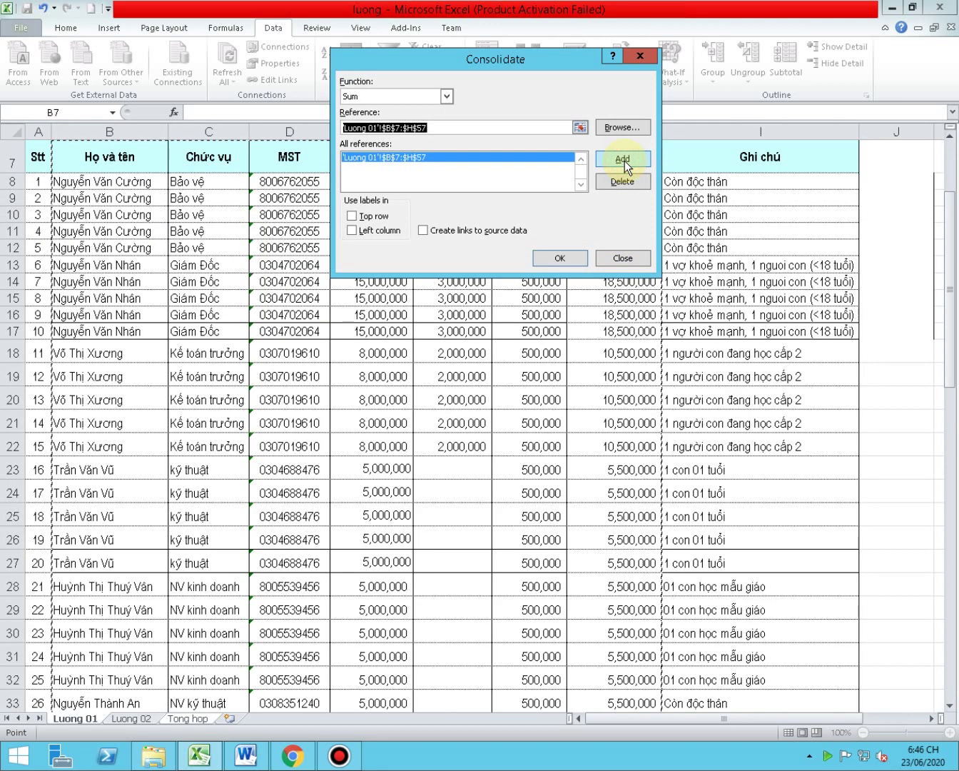
Add the matching Luong 02 range B7:H57 as the second consolidation source
left_click(128, 722)
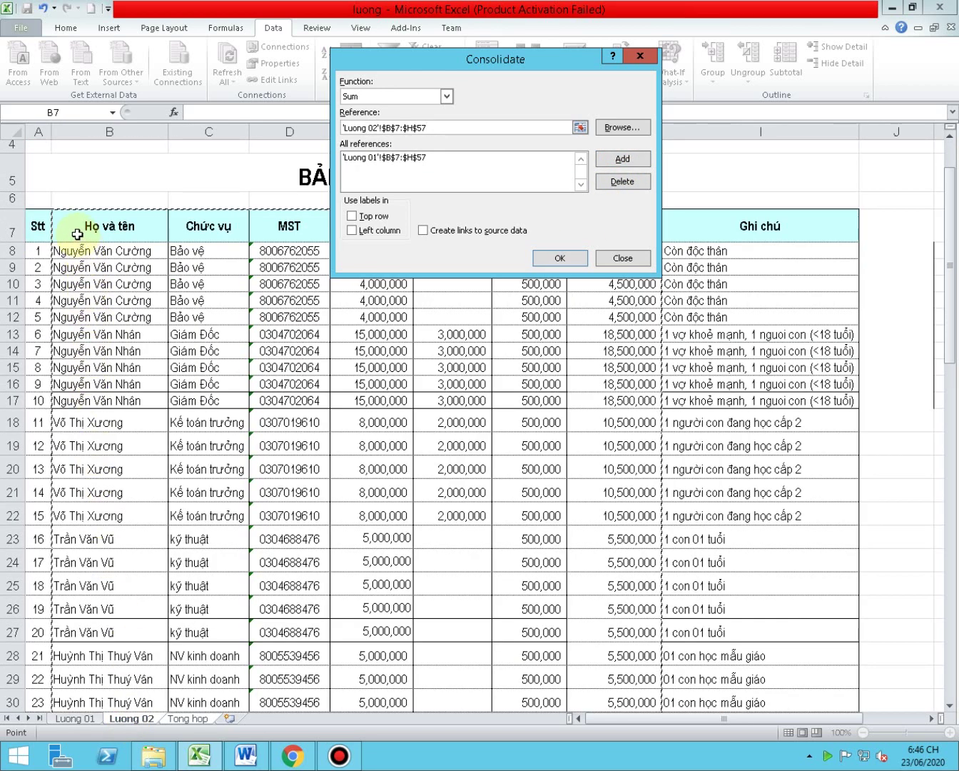
left_click(387, 128)
left_click(389, 131)
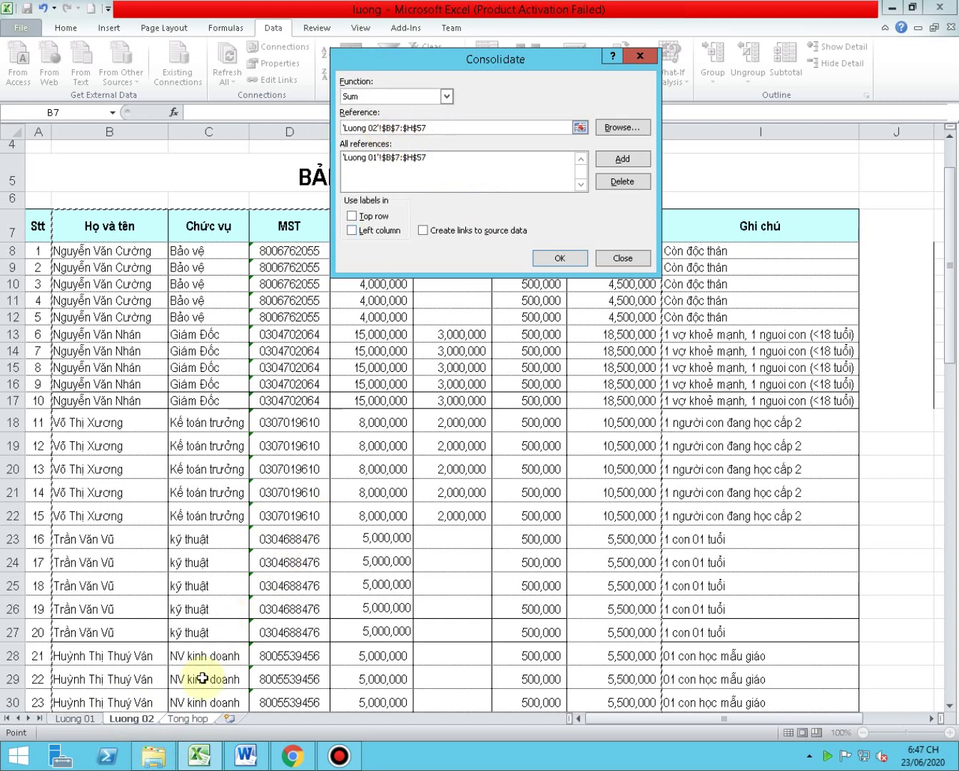
left_click(144, 720)
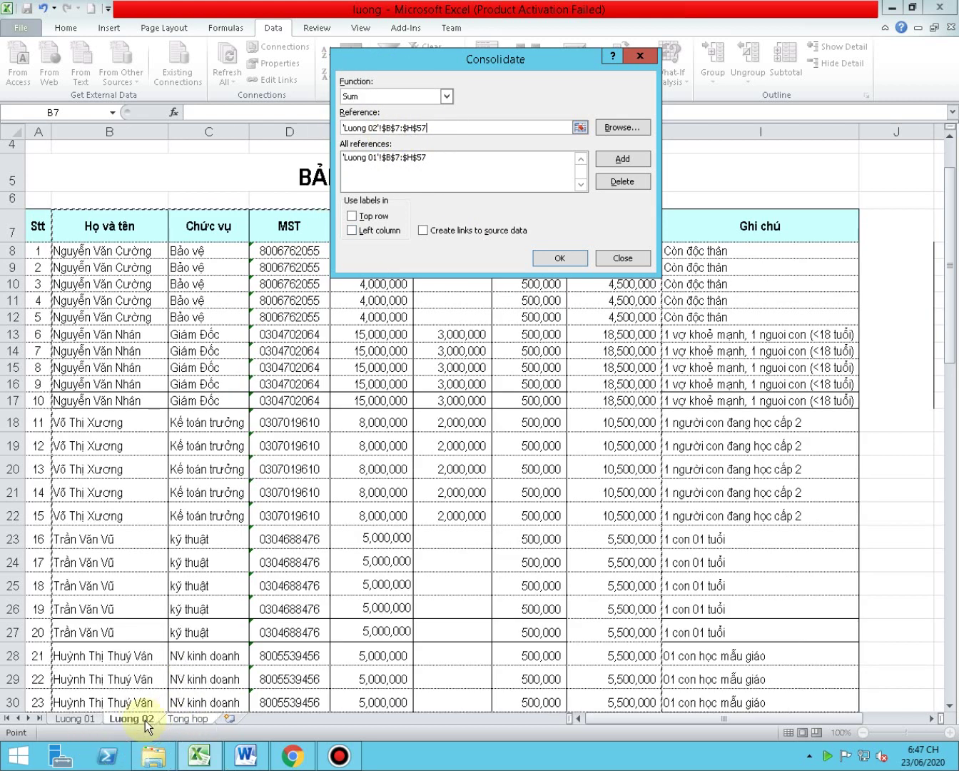
left_click(626, 164)
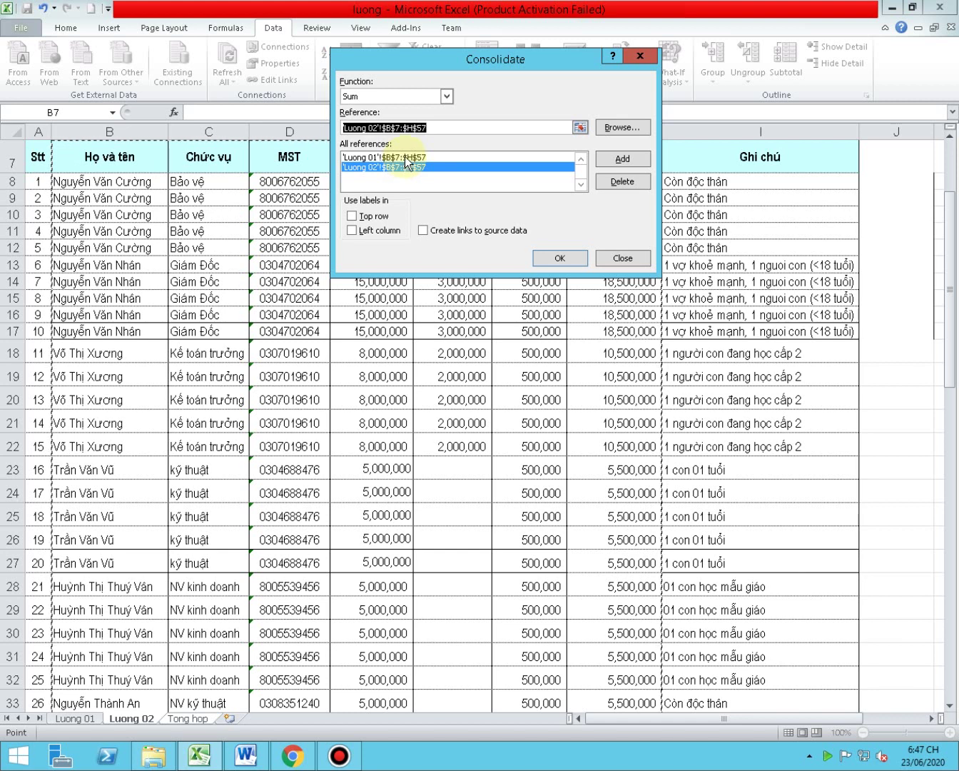
left_click(405, 157)
left_click(404, 171)
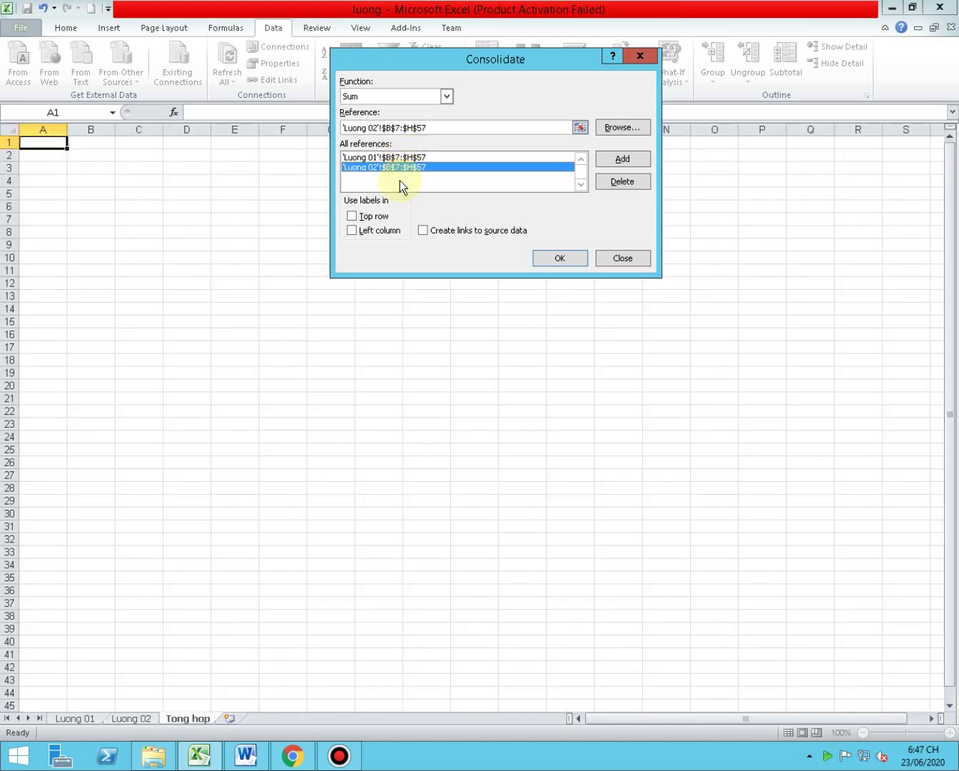
Tick Top row and Left column, keep Sum, and consolidate onto Tong hop
left_click(351, 218)
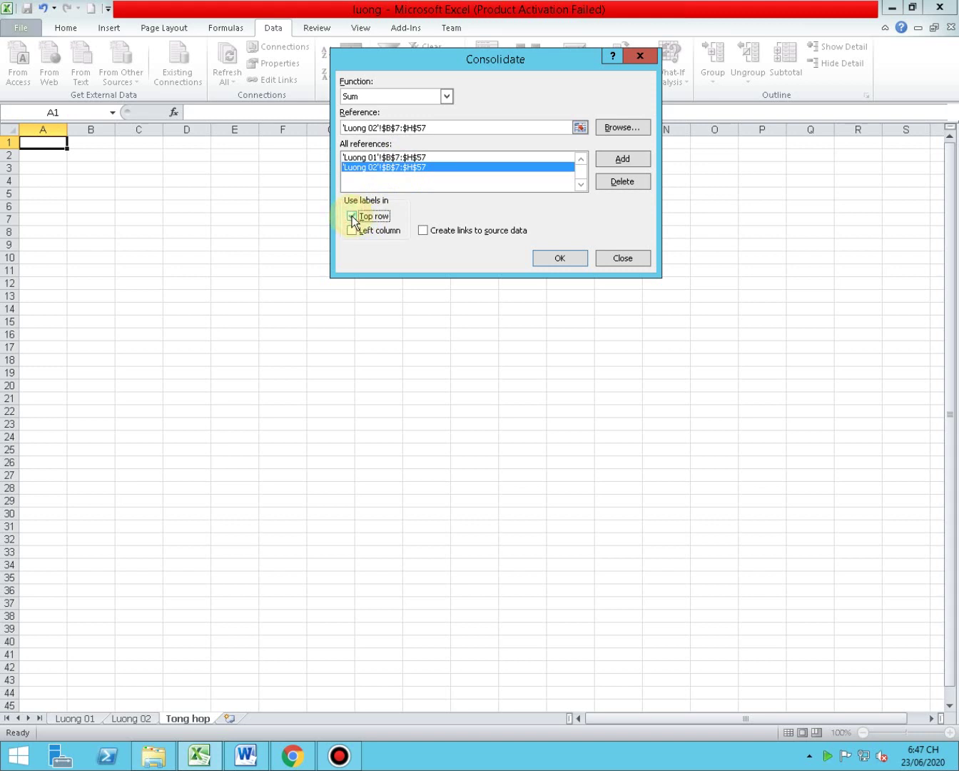
left_click(353, 231)
left_click(446, 98)
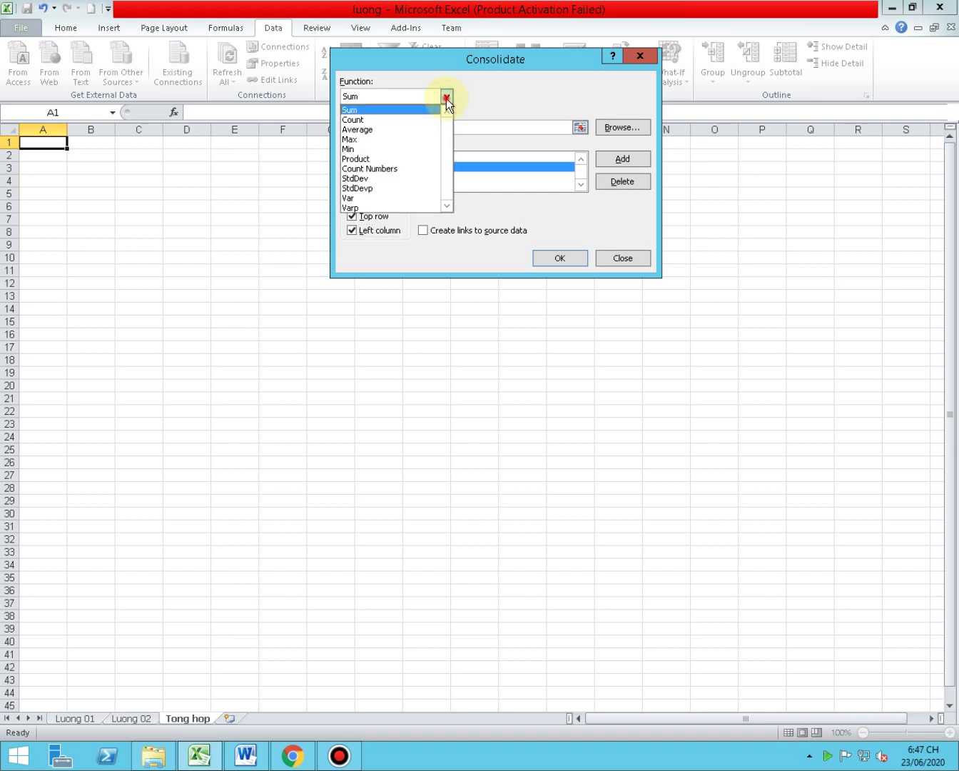
left_click(445, 99)
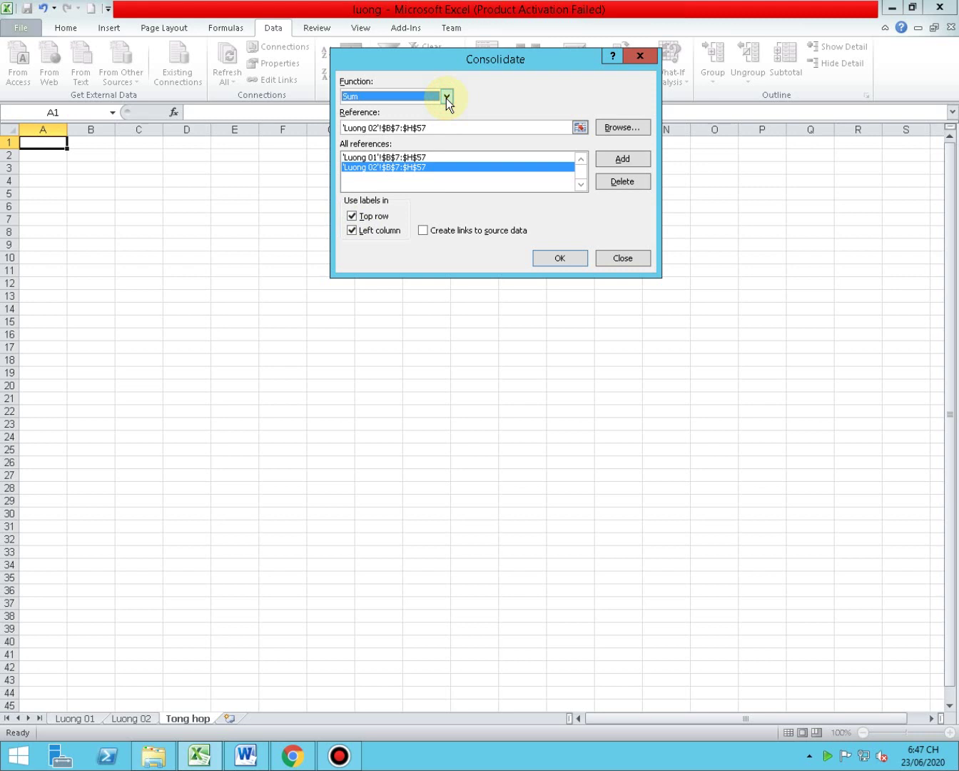
left_click(568, 255)
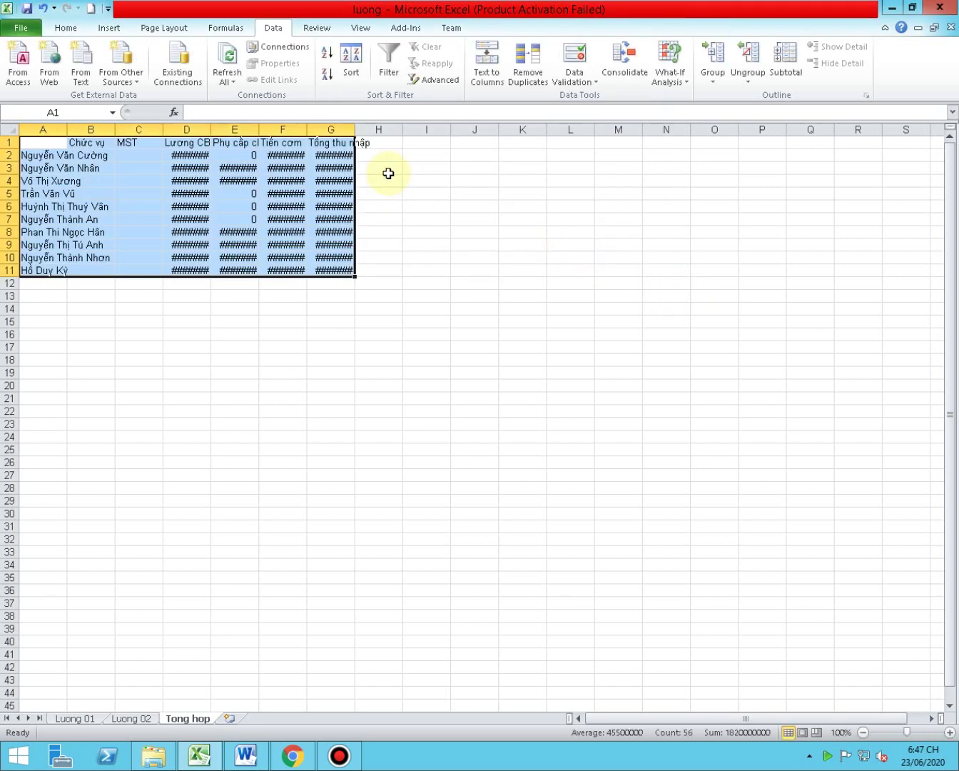
left_click_drag(354, 130, 499, 130)
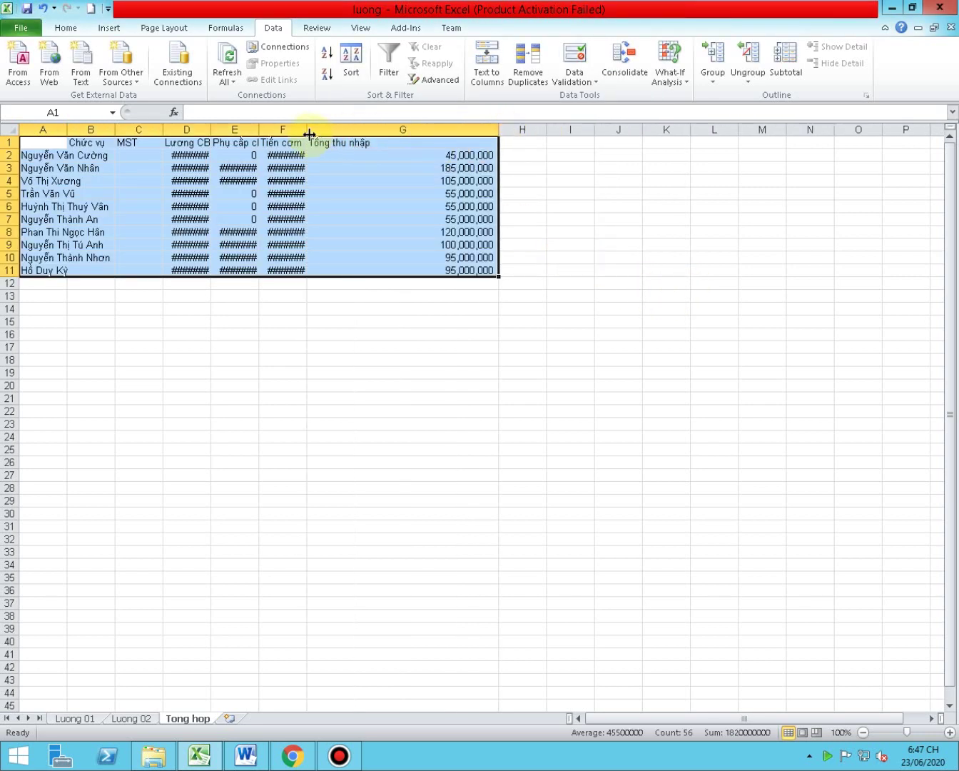
left_click_drag(309, 129, 378, 130)
left_click_drag(258, 129, 343, 129)
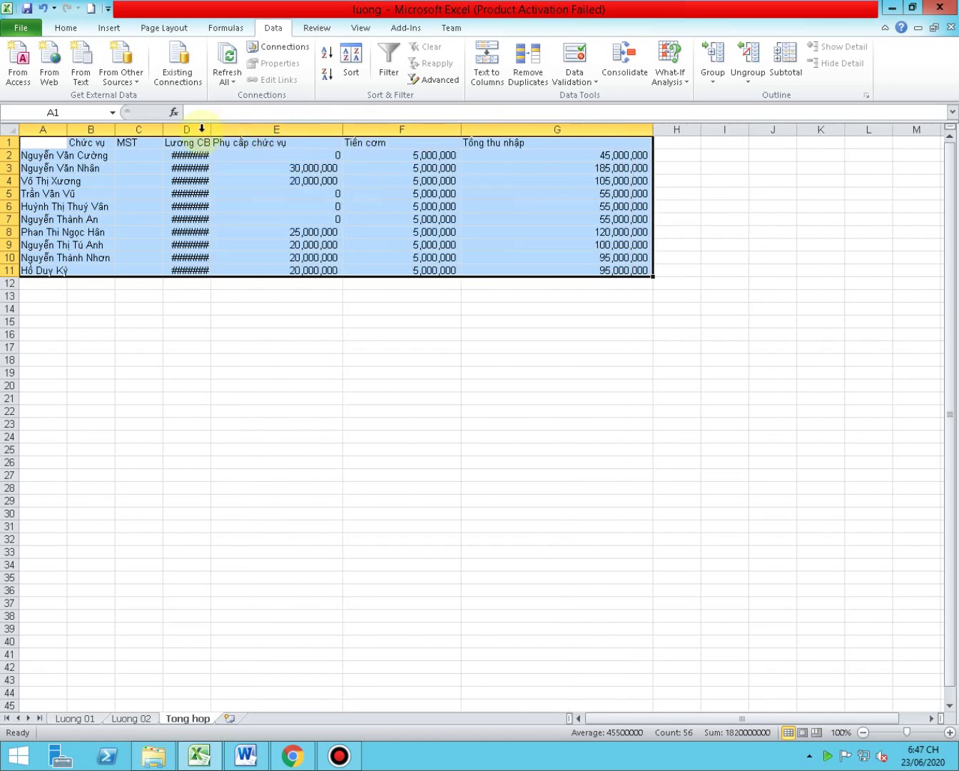
left_click_drag(211, 129, 276, 130)
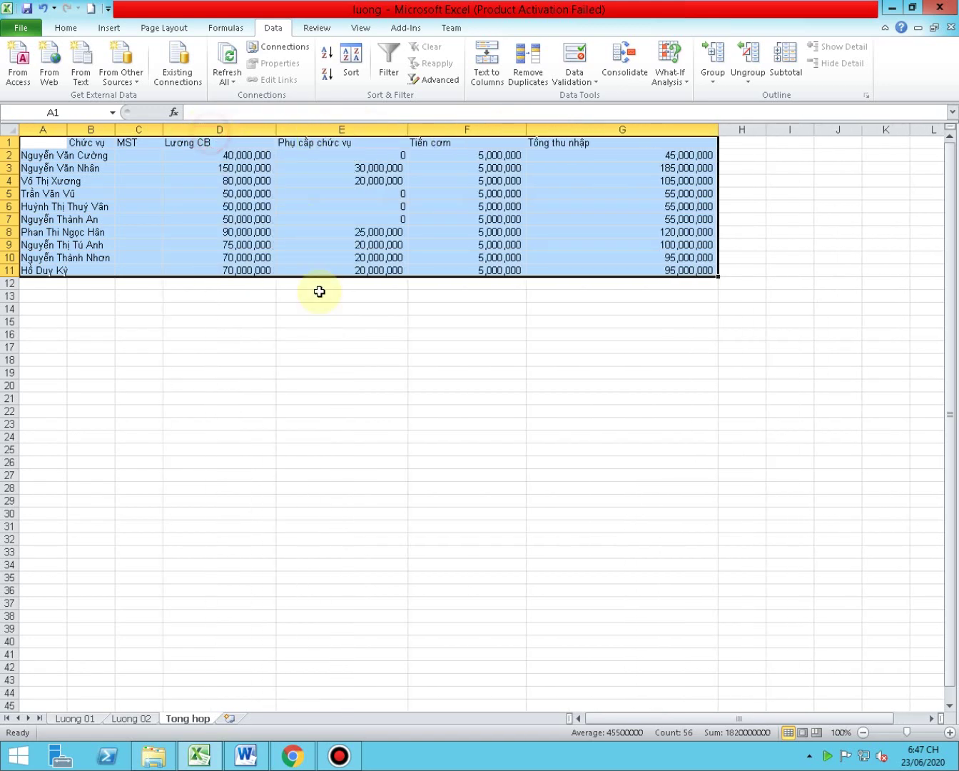
left_click(69, 160)
left_click(74, 142)
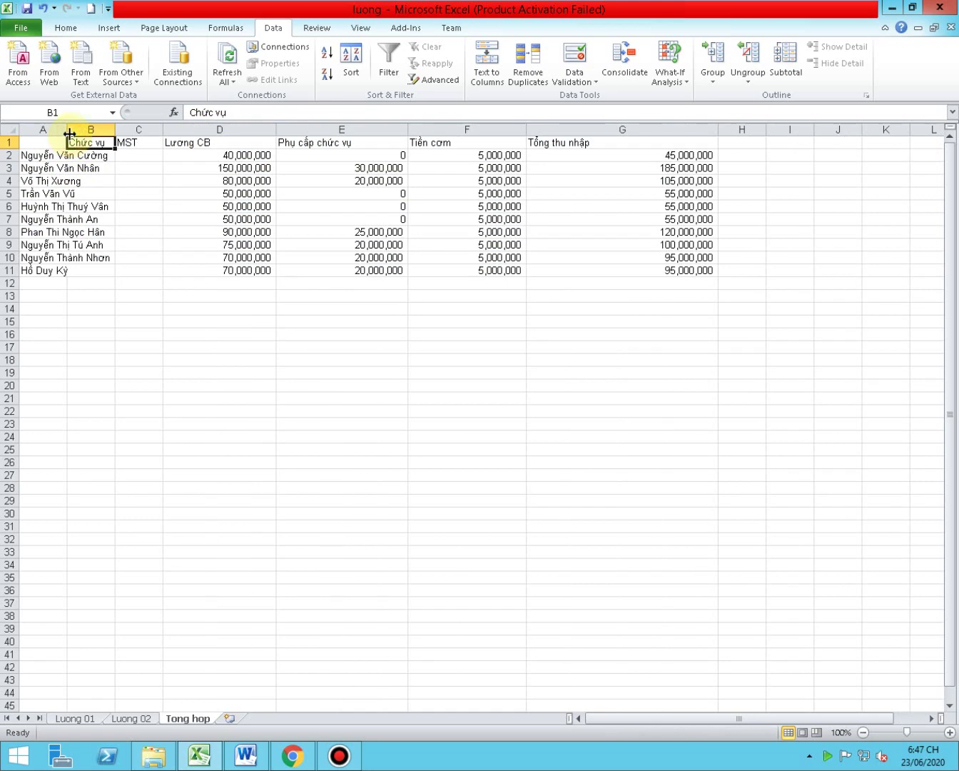
left_click_drag(67, 129, 149, 127)
left_click(204, 209)
left_click_drag(61, 156, 99, 275)
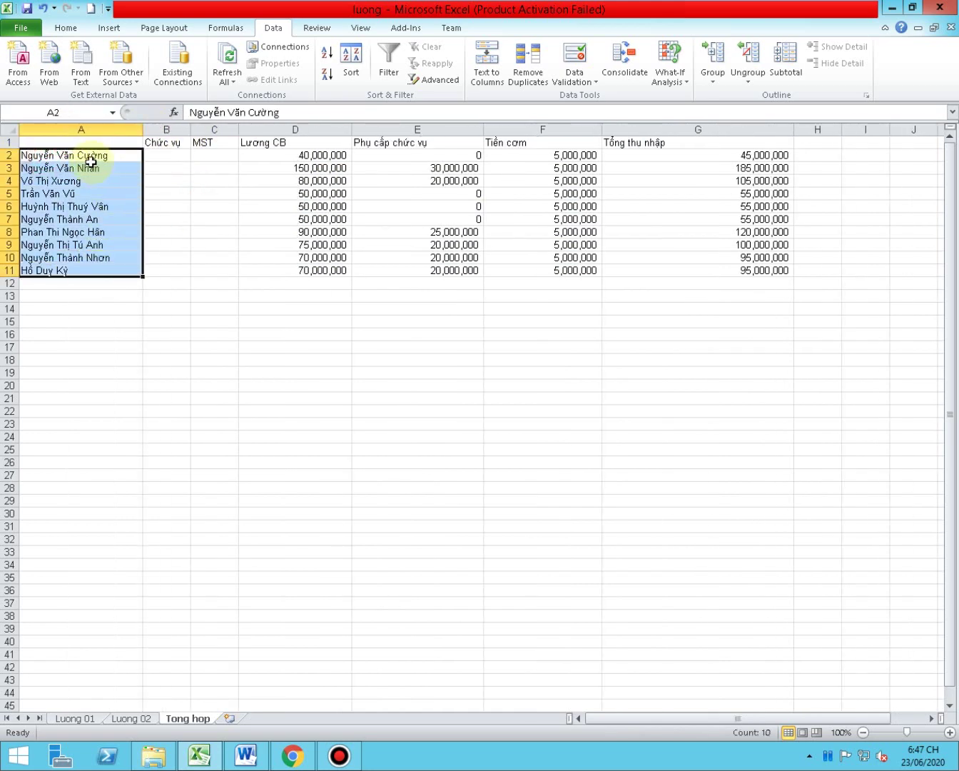
left_click(83, 155)
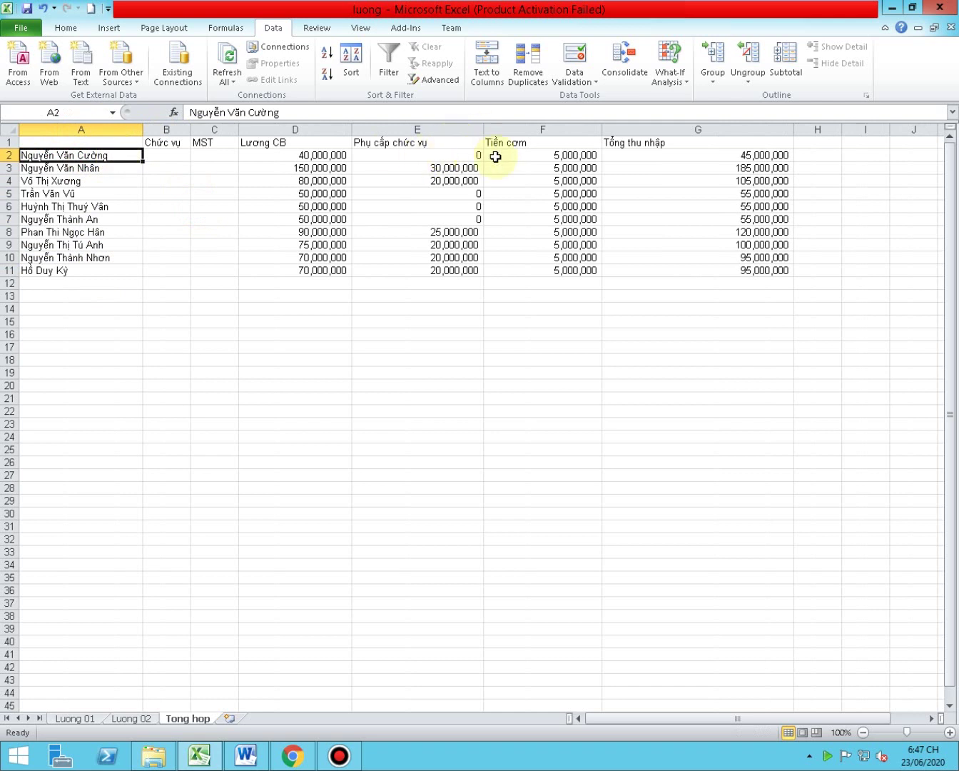
left_click(642, 156)
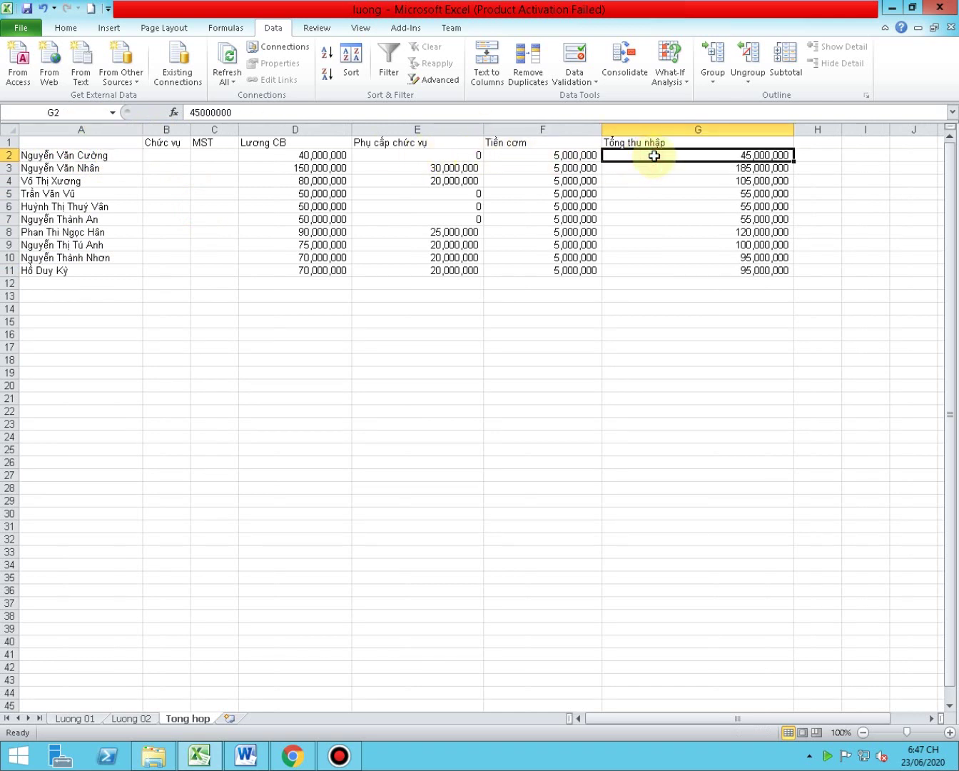
left_click_drag(654, 156, 648, 270)
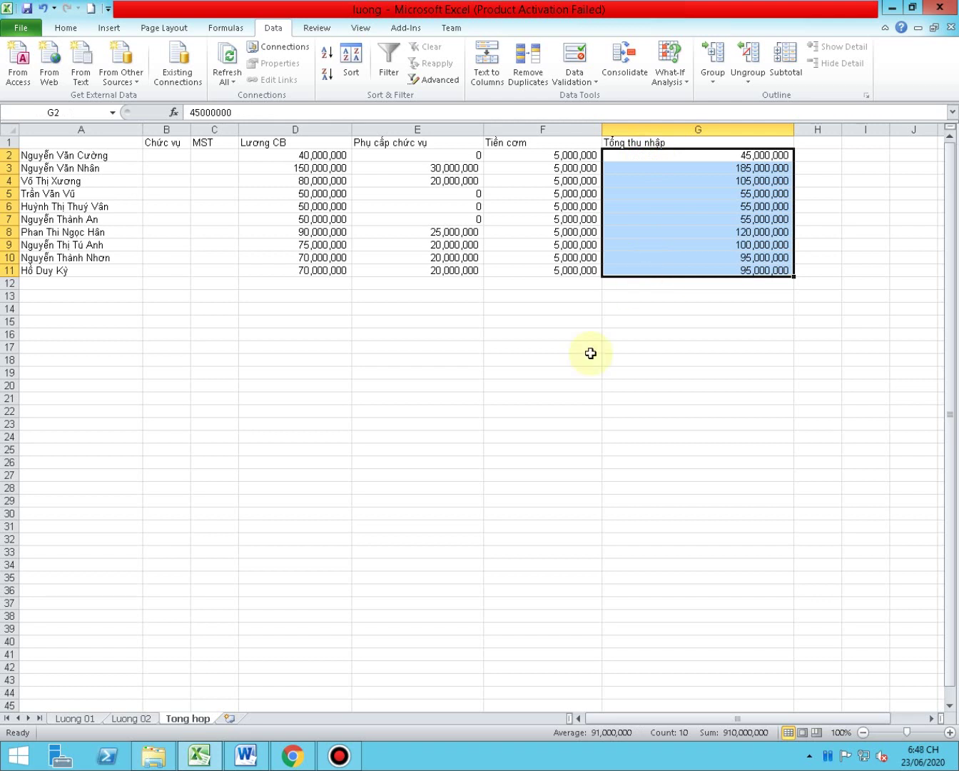
Check the Tong hop name and total results, then insert a new Sheet3 after Tong hop
left_click(73, 720)
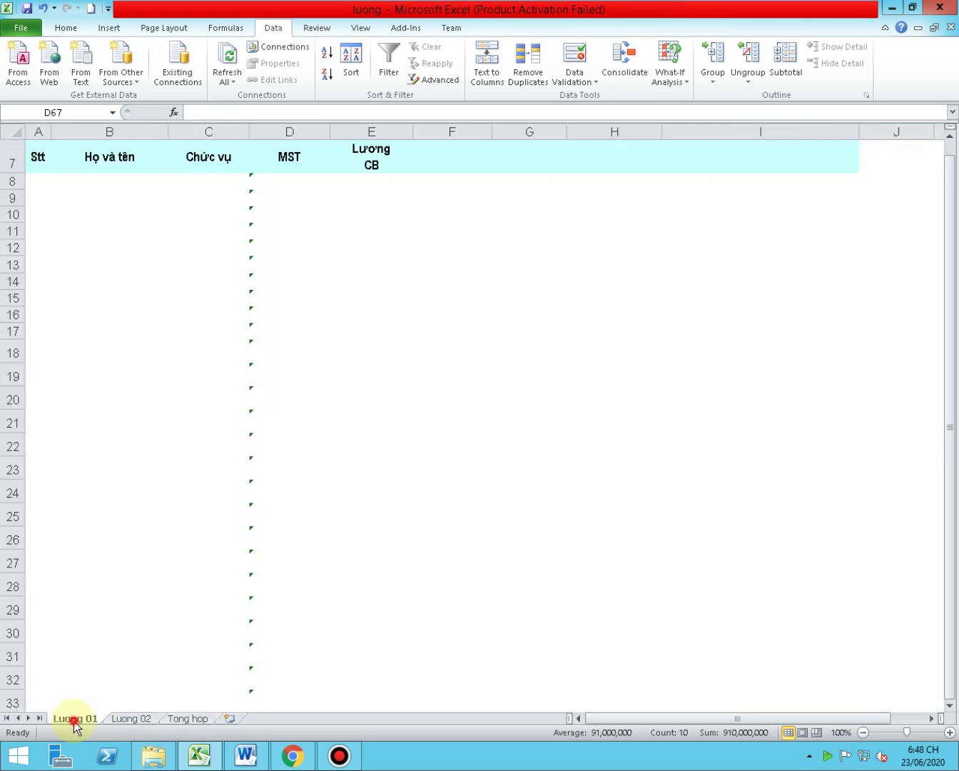
left_click(129, 718)
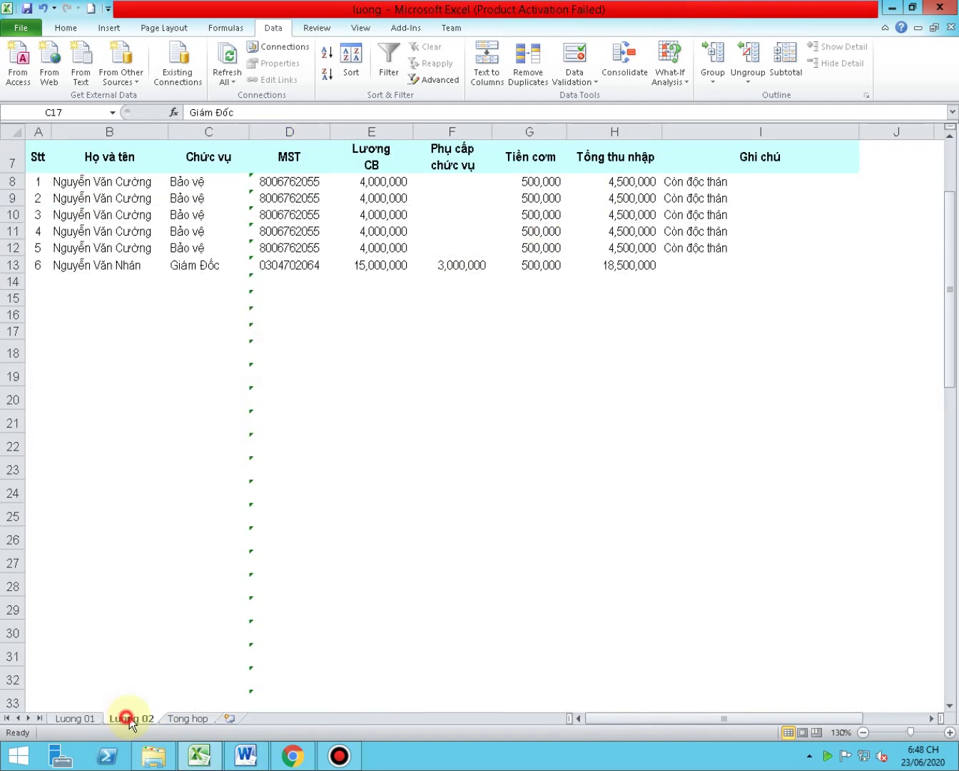
left_click(191, 717)
left_click(63, 158)
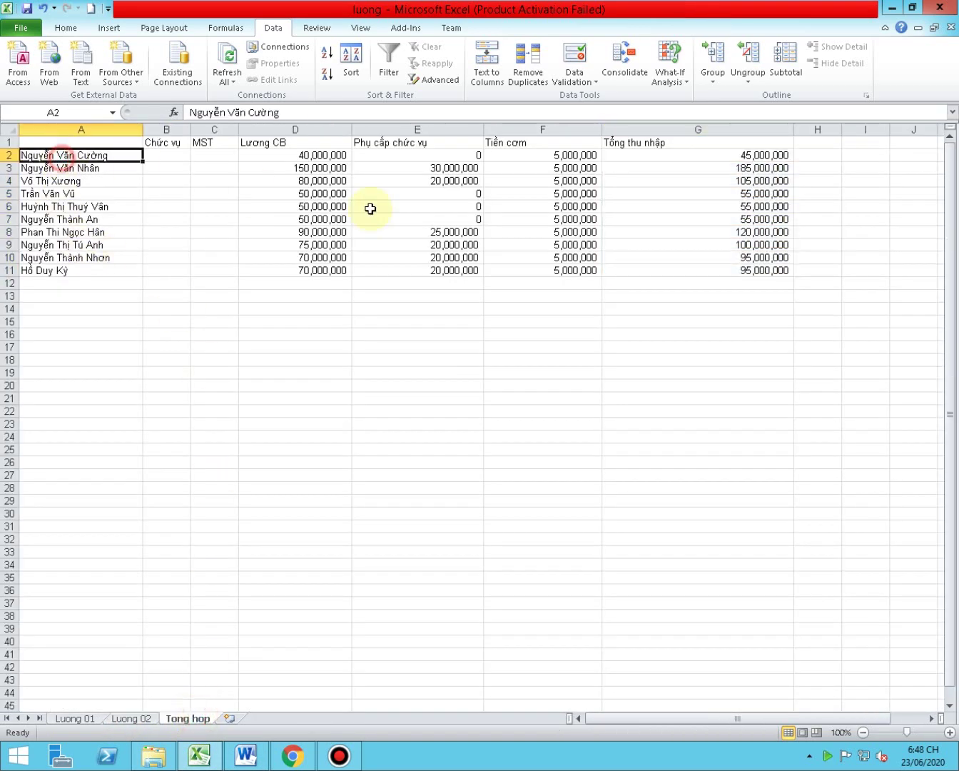
left_click(655, 158)
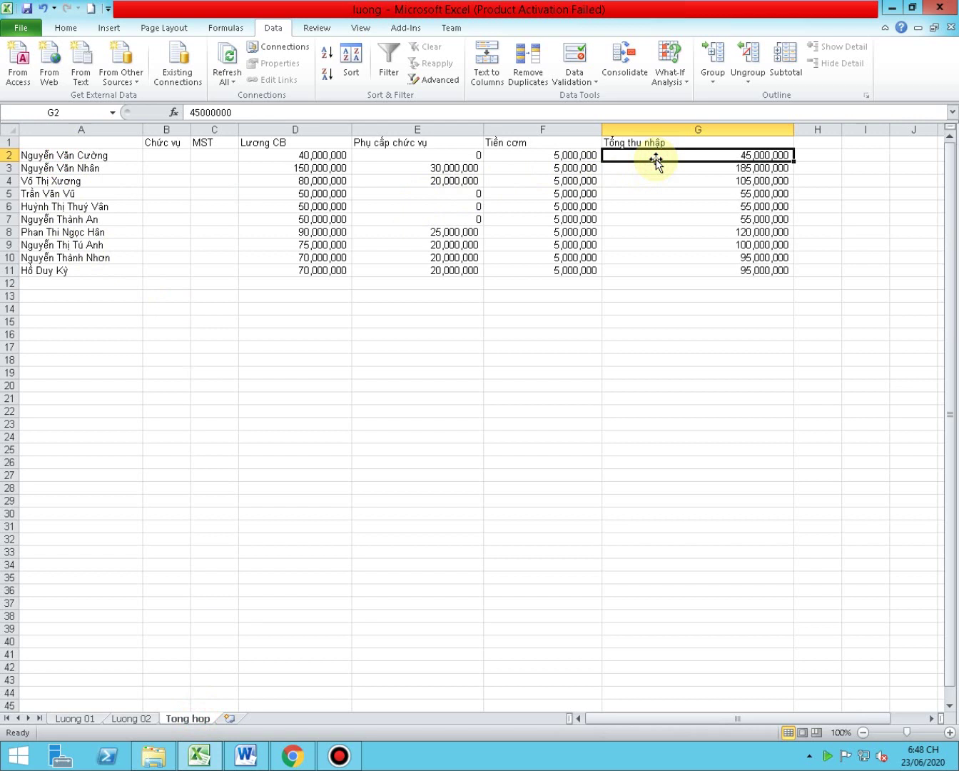
left_click(230, 719)
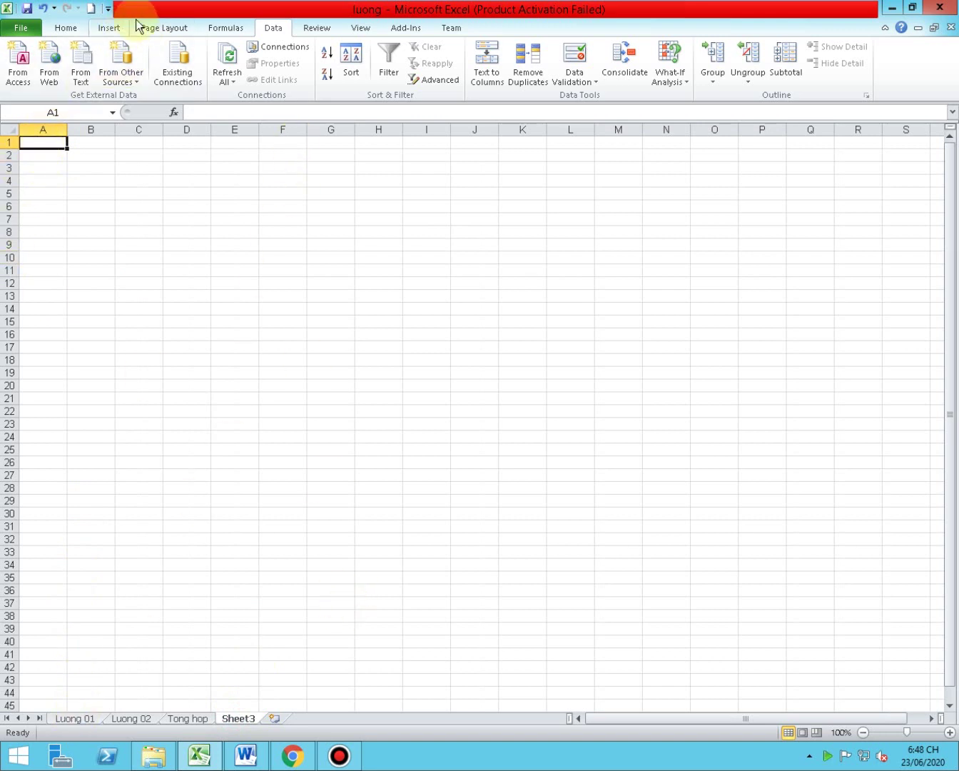
Open Consolidate on Sheet3 and add 'Luong 01'!$C$7:$H$57 as a source
left_click(616, 68)
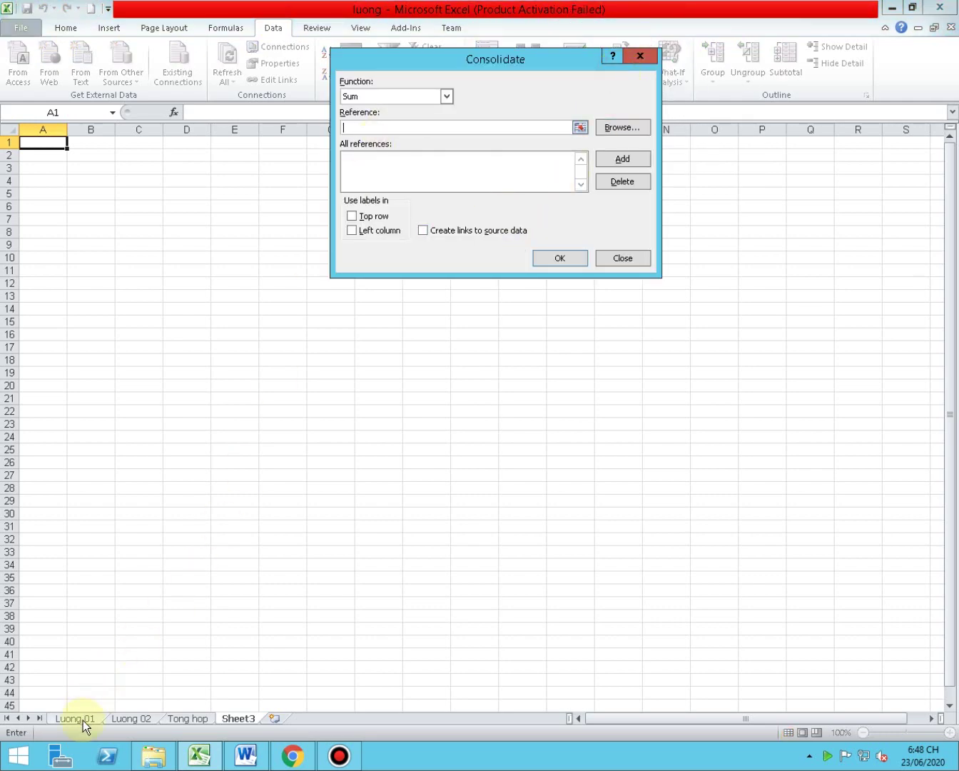
left_click(75, 718)
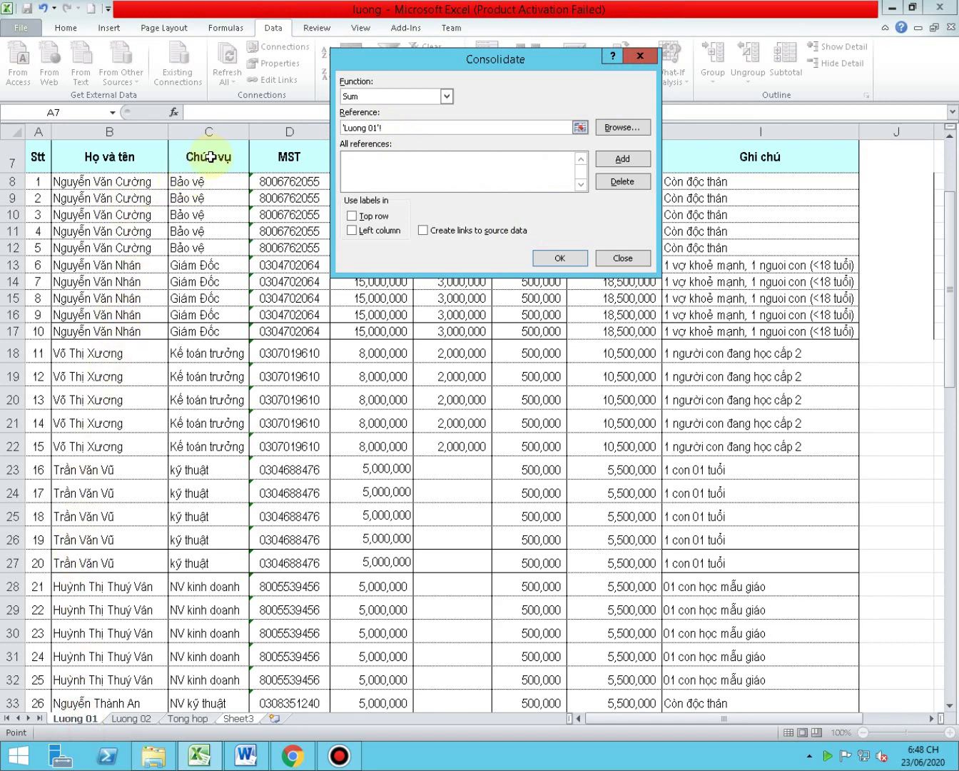
left_click_drag(213, 155, 377, 205)
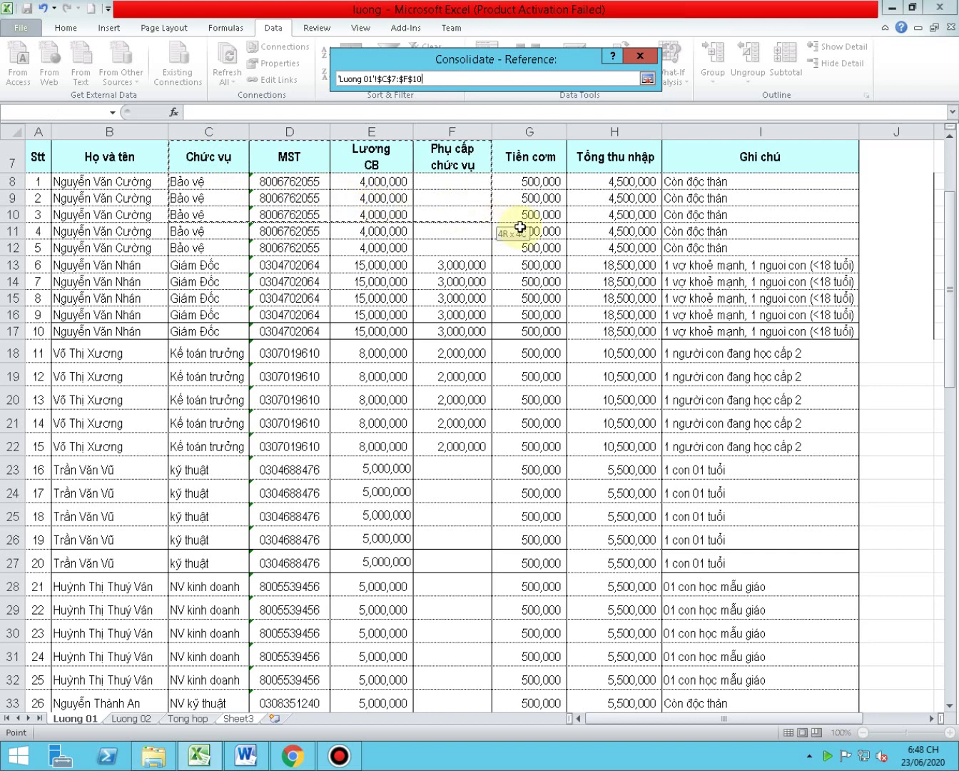
mouse_move(377, 204)
left_mouse_down()
mouse_move(462, 242)
mouse_move(462, 332)
mouse_move(613, 348)
mouse_move(604, 751)
mouse_move(625, 661)
left_mouse_up()
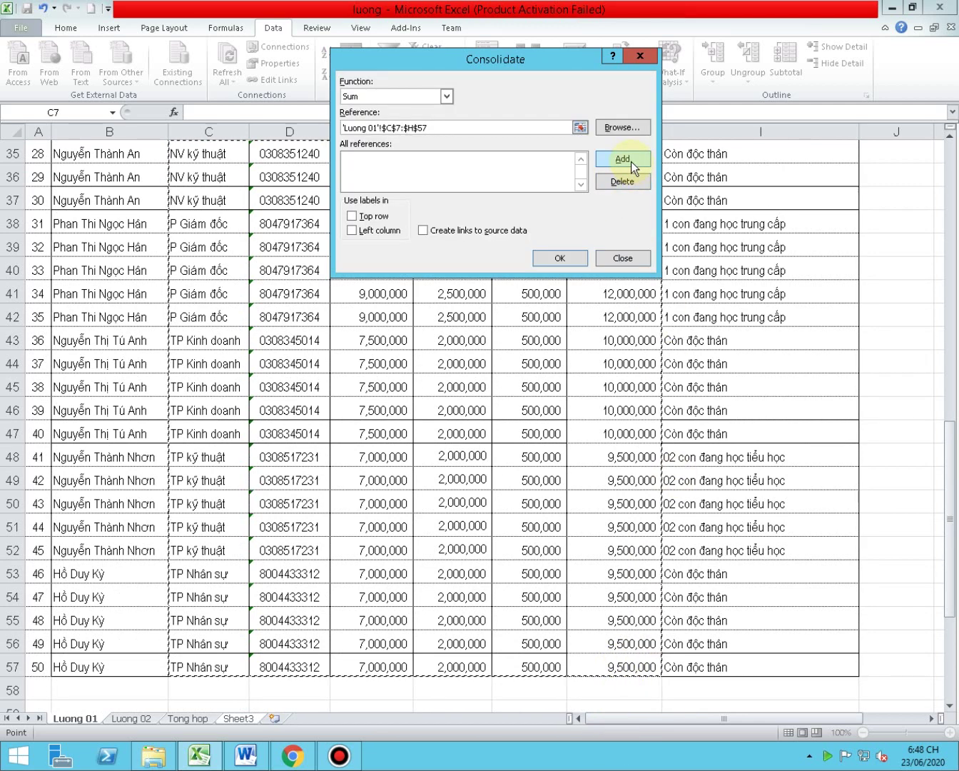
left_click(631, 159)
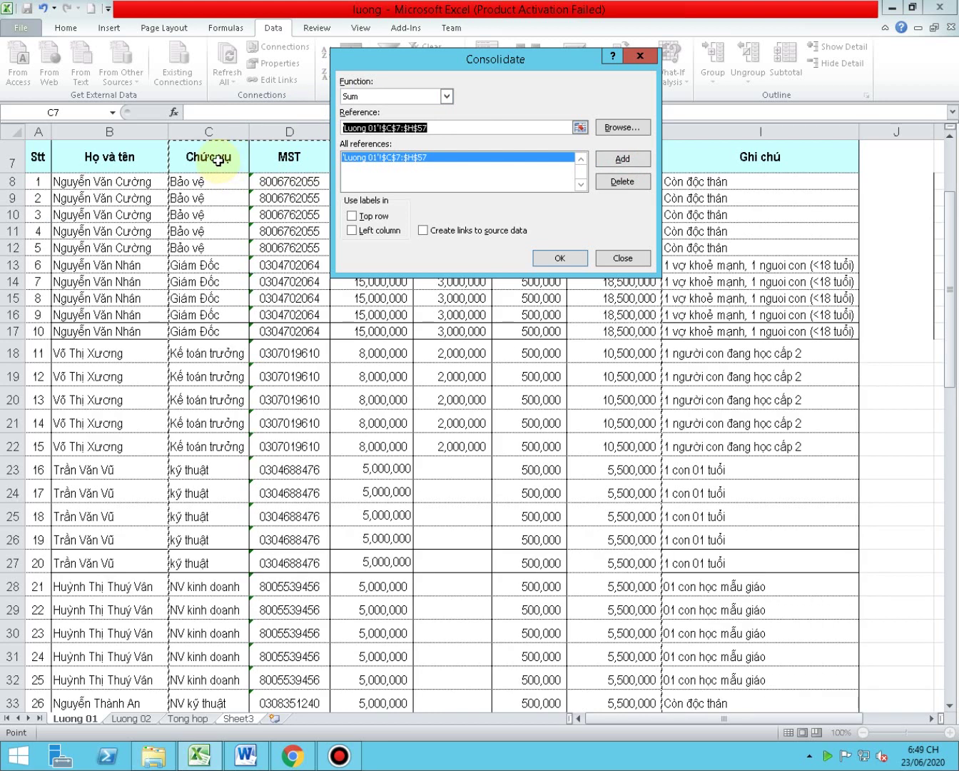
Add 'Luong 02'!$C$7:$H$57 and tick Top row and Left column labels
left_click(142, 728)
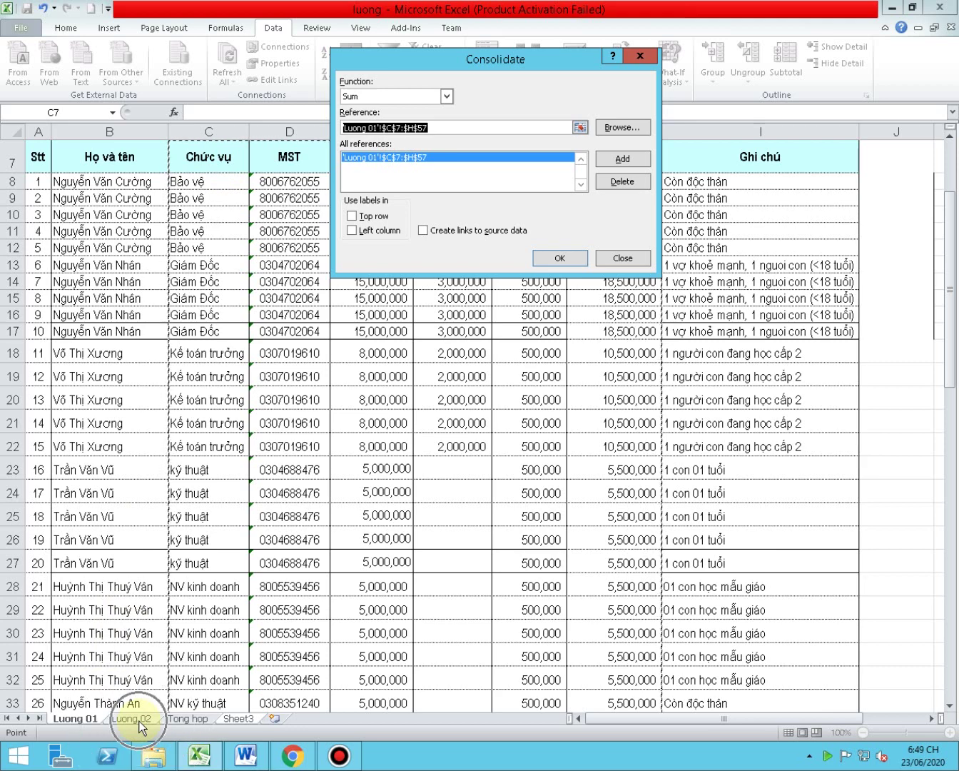
left_click(142, 727)
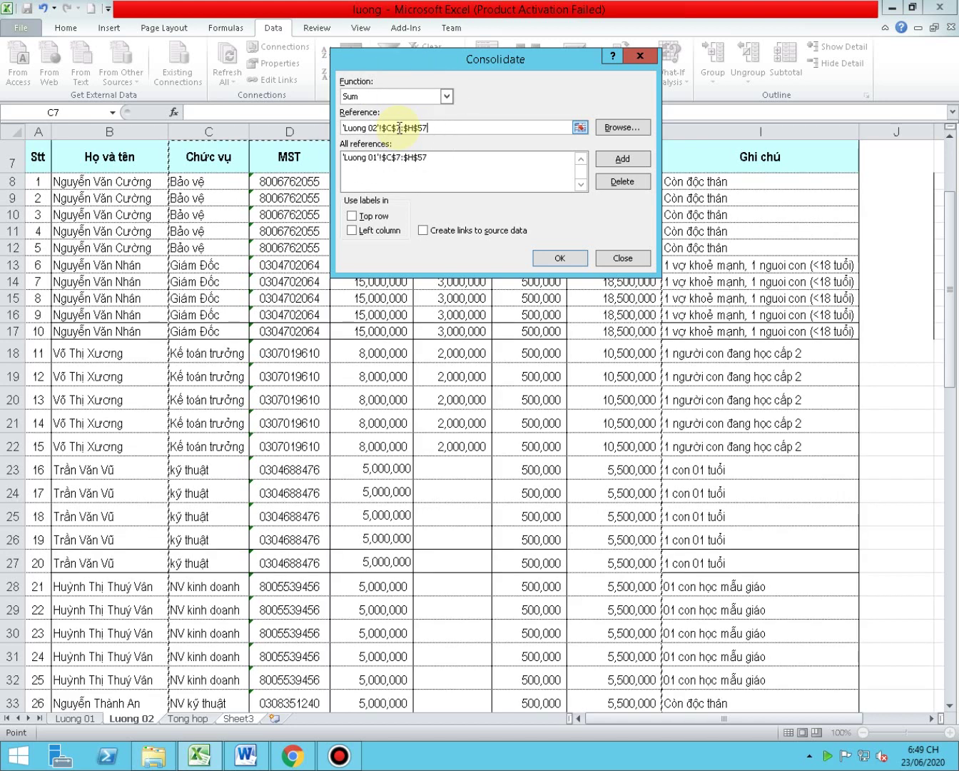
left_click(624, 157)
left_click(352, 217)
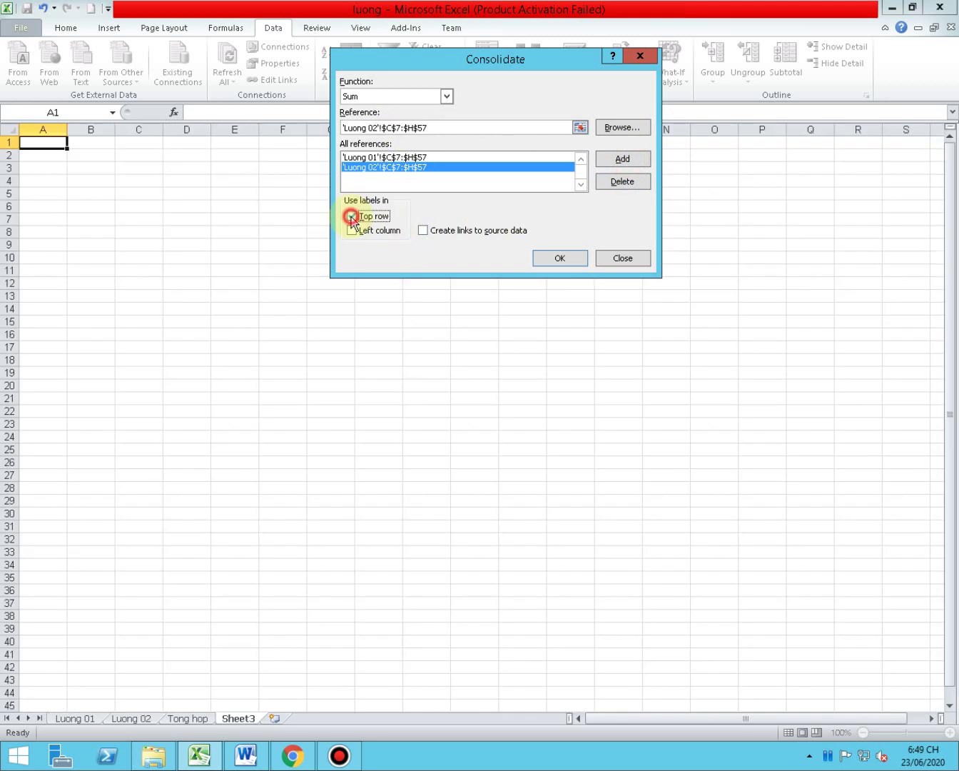
left_click(352, 231)
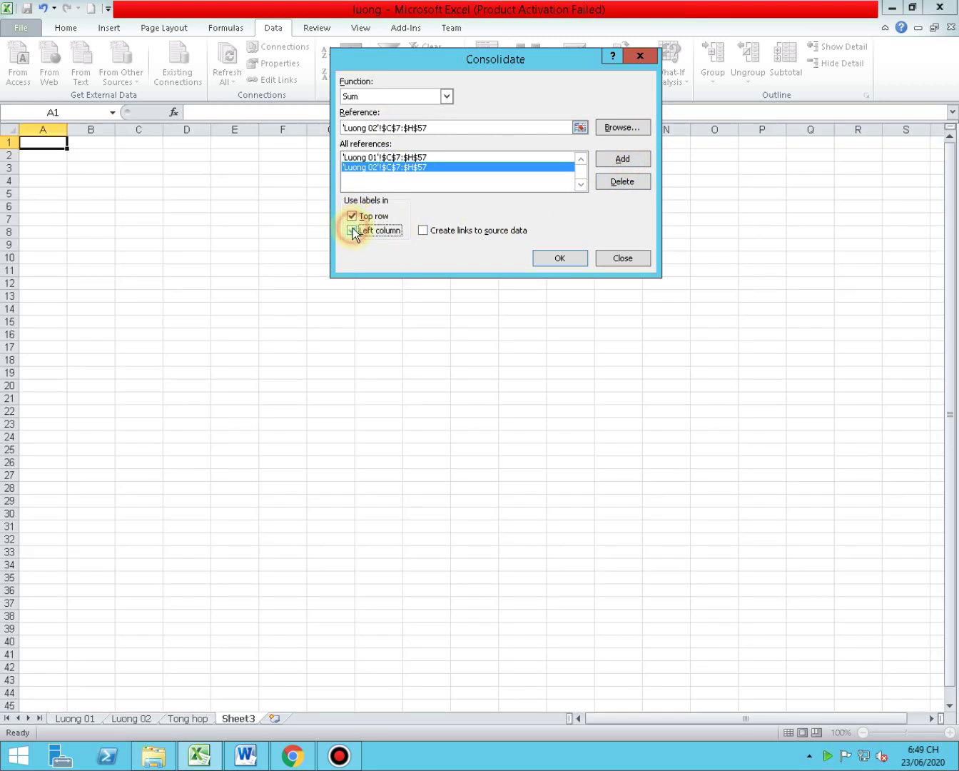
Run the consolidation, then widen columns A, C, D, E and F so positions and amounts display
left_click(560, 258)
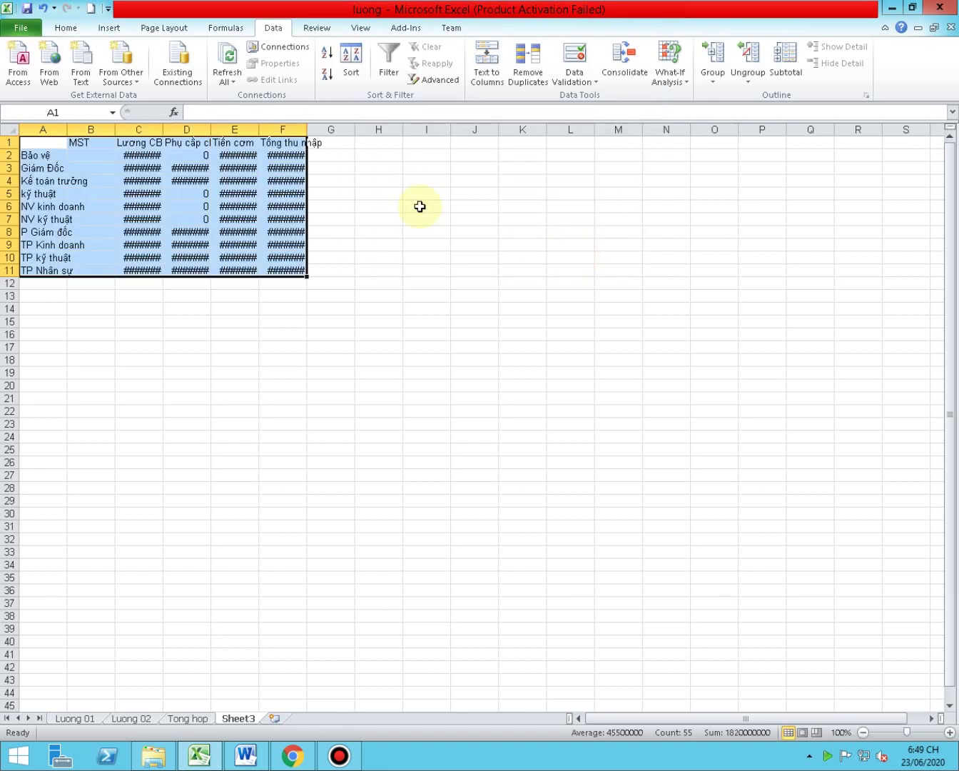
left_click_drag(157, 129, 229, 129)
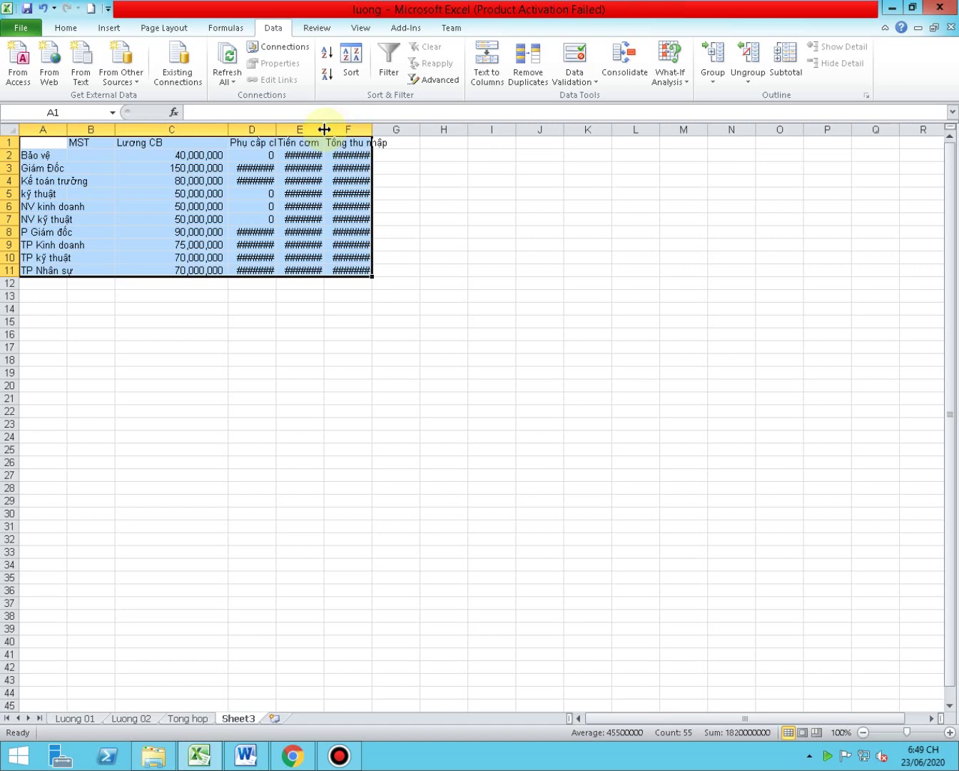
left_click_drag(324, 129, 578, 128)
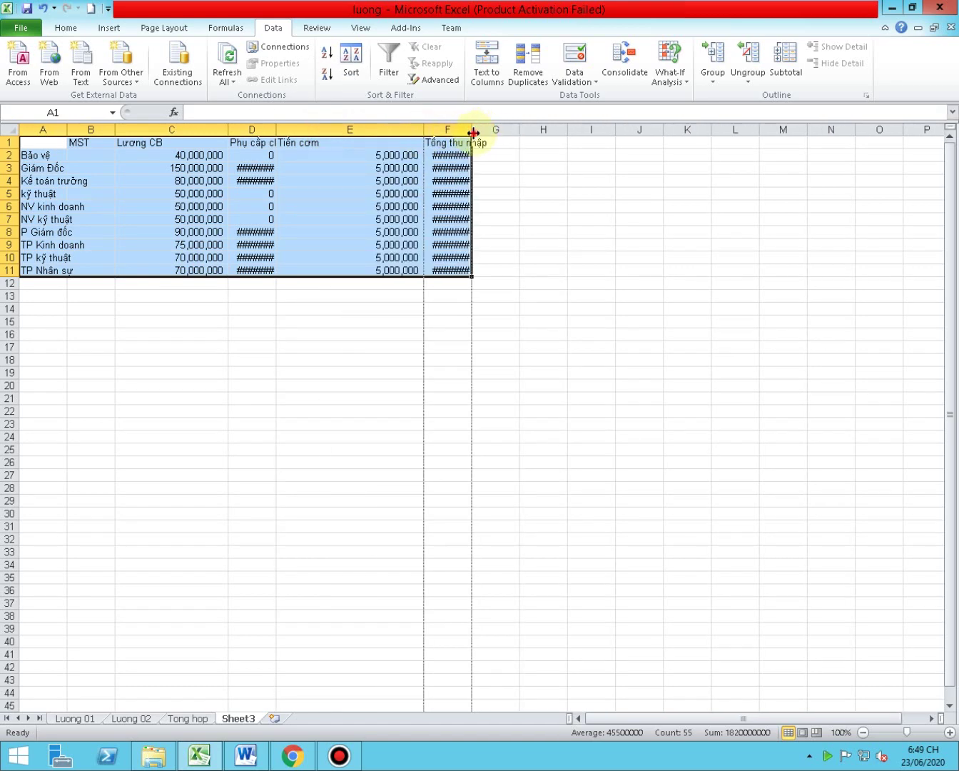
left_click_drag(275, 130, 363, 152)
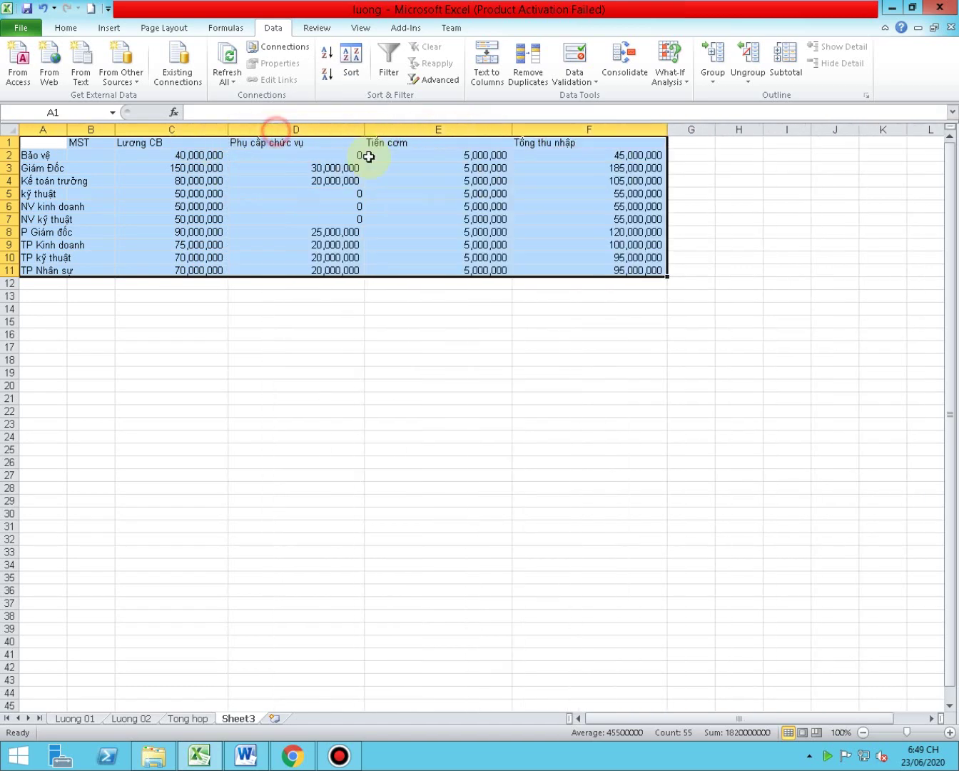
left_click(455, 232)
left_click_drag(572, 157, 584, 256)
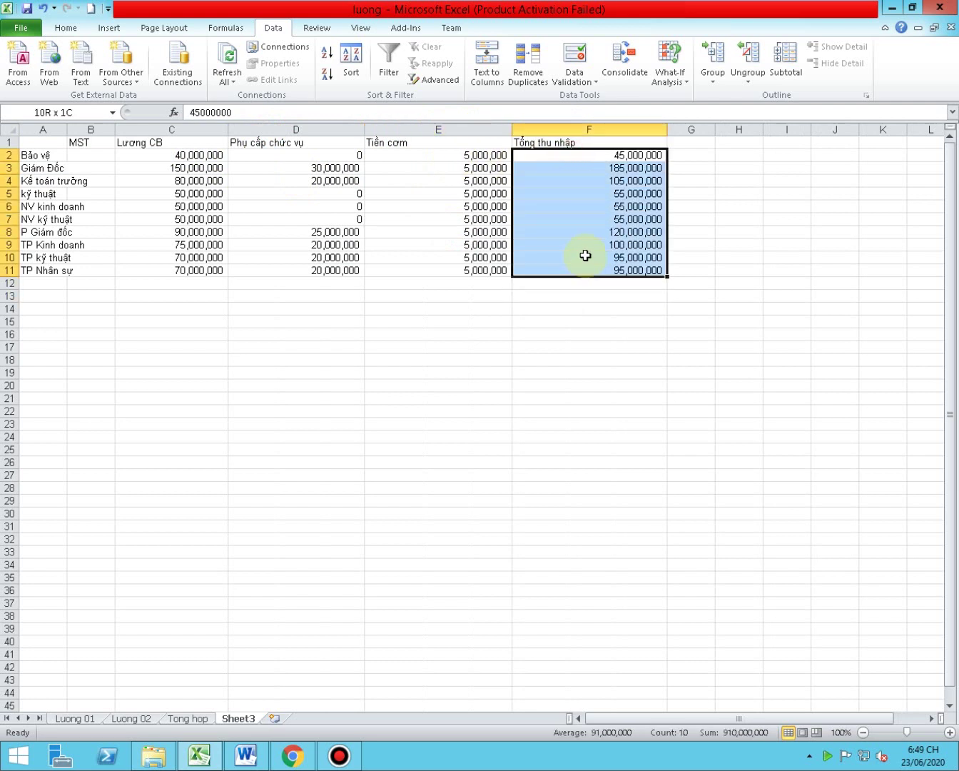
mouse_move(64, 131)
left_mouse_down()
mouse_move(156, 131)
mouse_move(52, 271)
left_mouse_up()
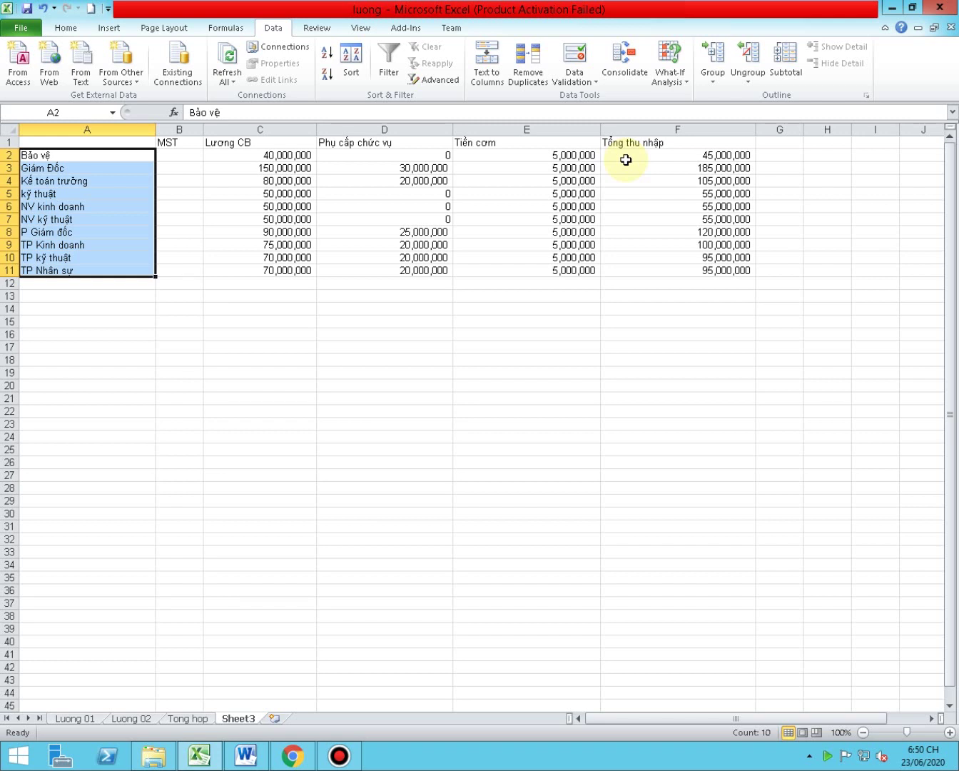
left_click(779, 80)
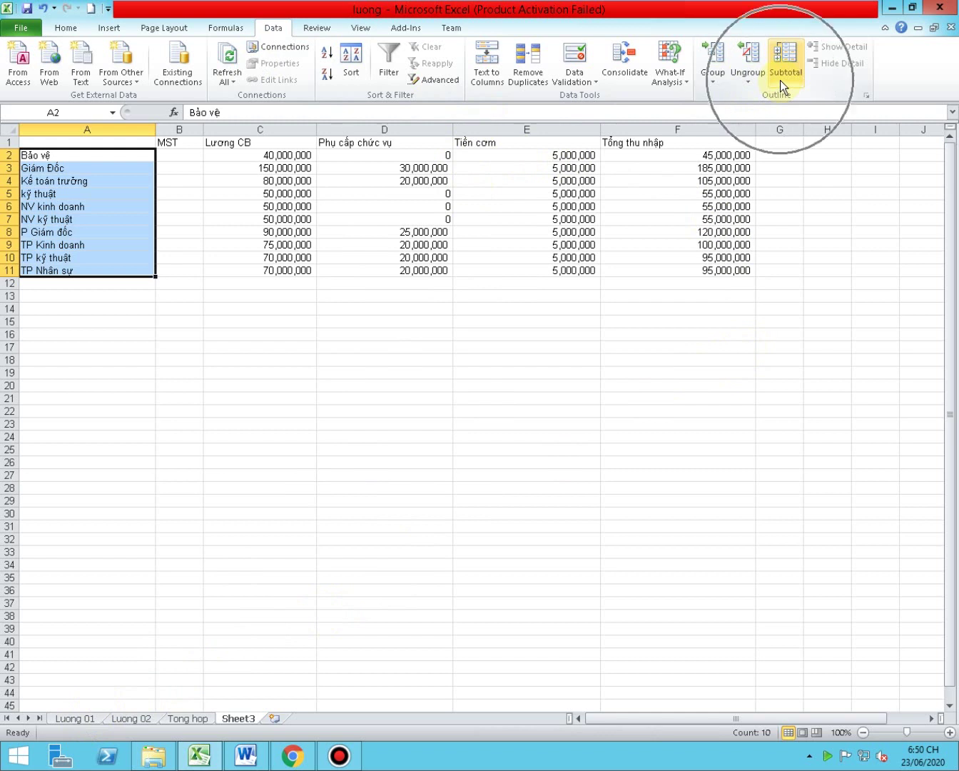
left_click(628, 68)
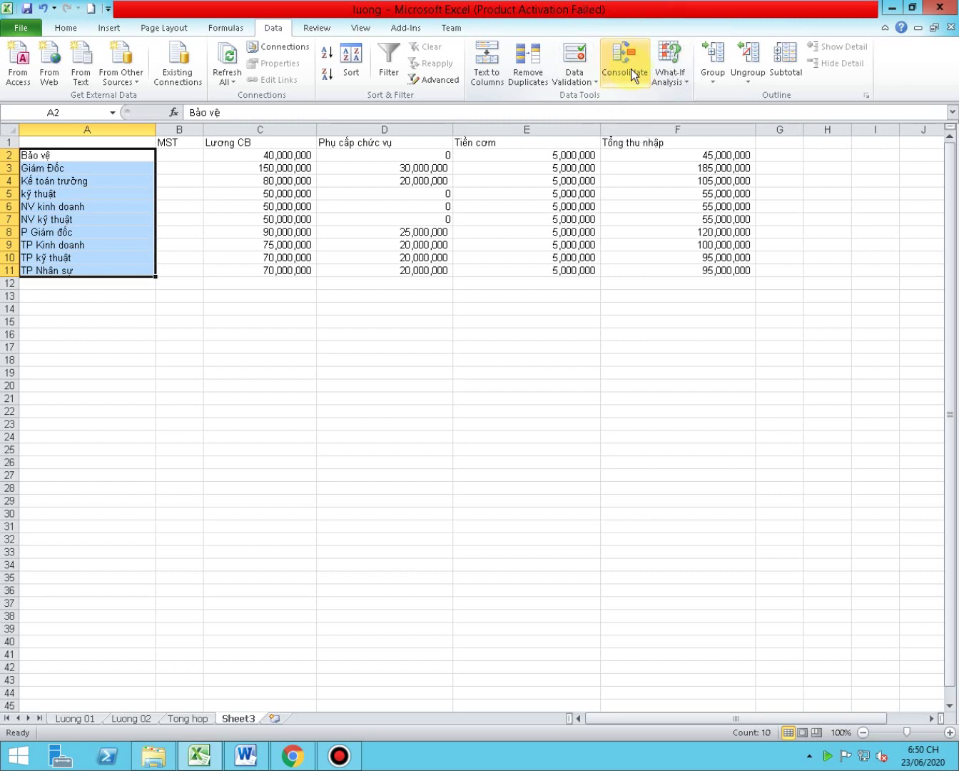
left_click(792, 64)
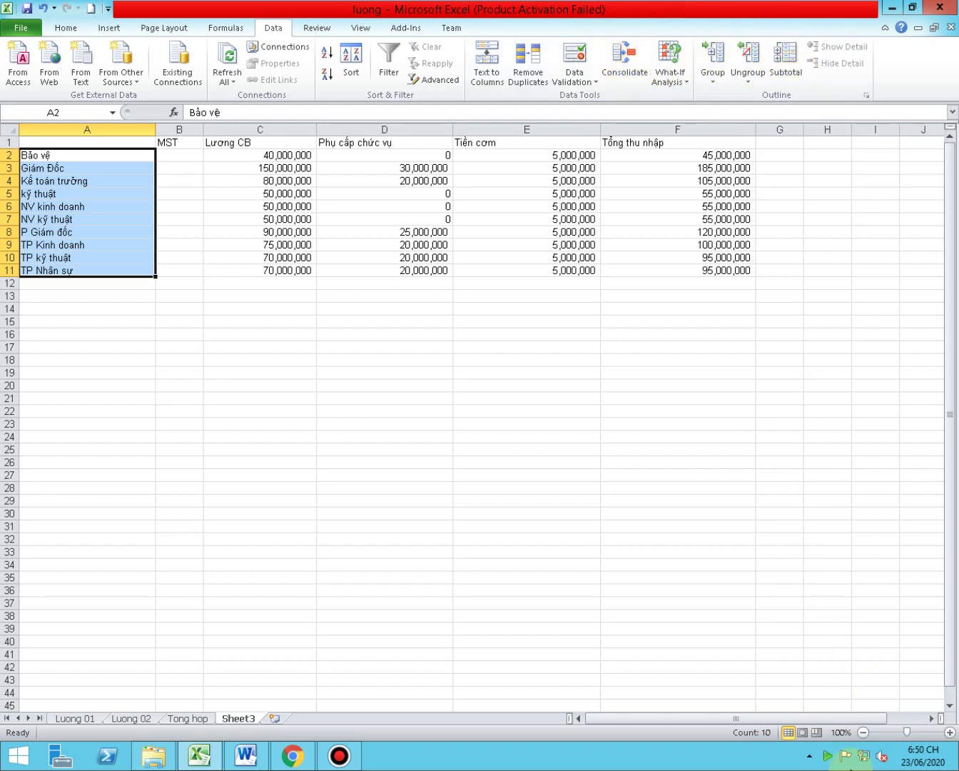
left_click(827, 755)
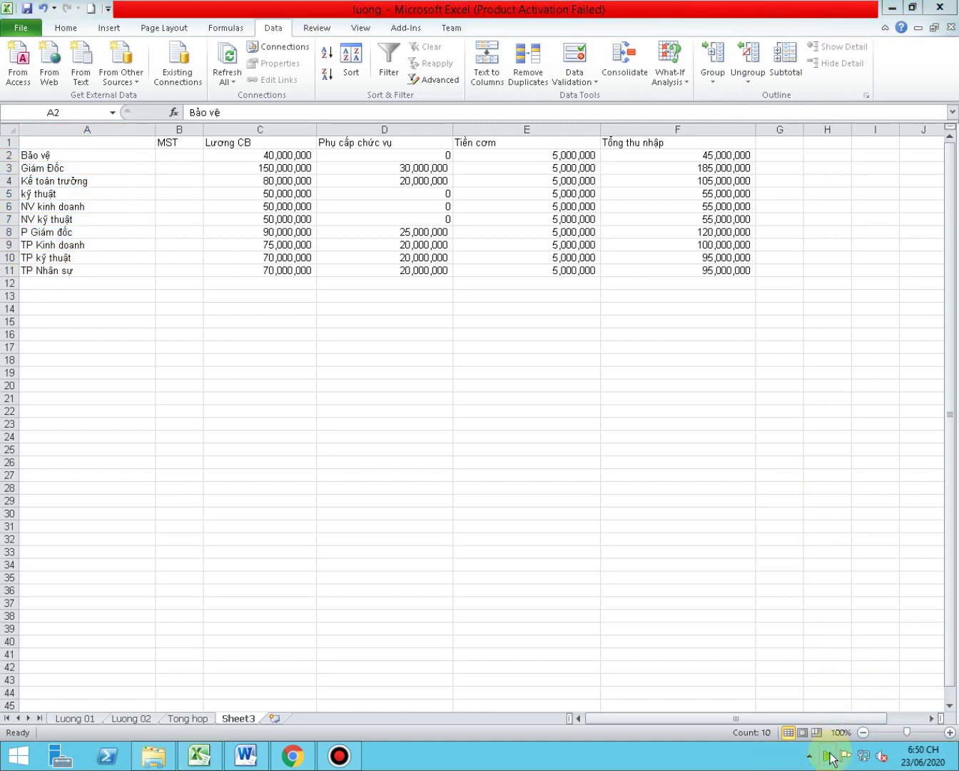
left_click(822, 663)
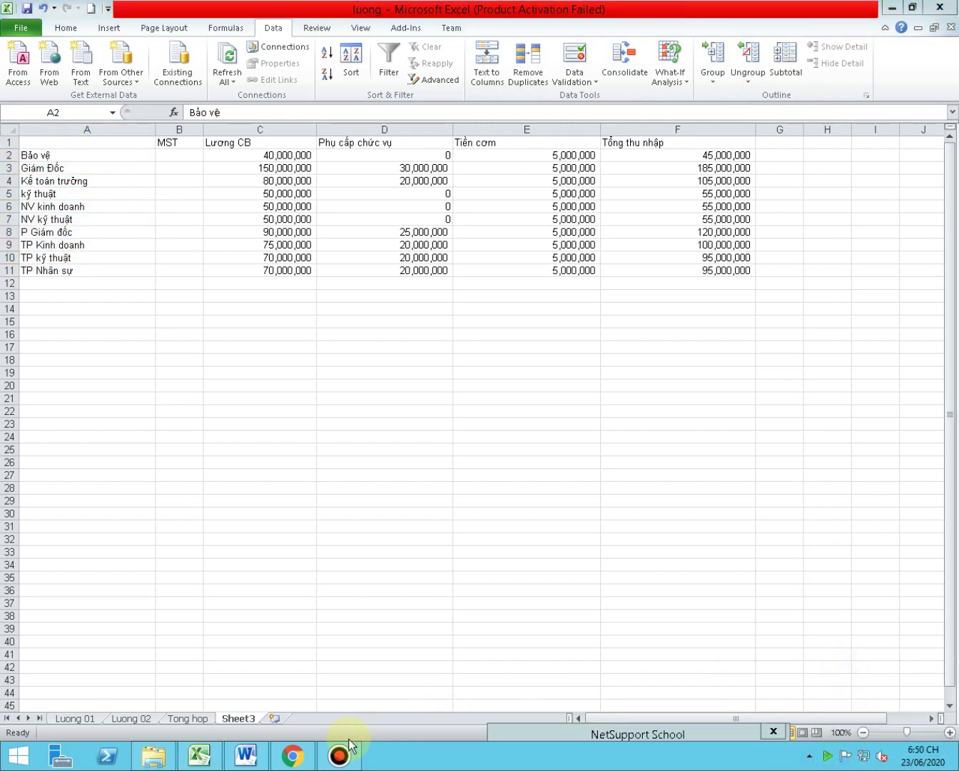